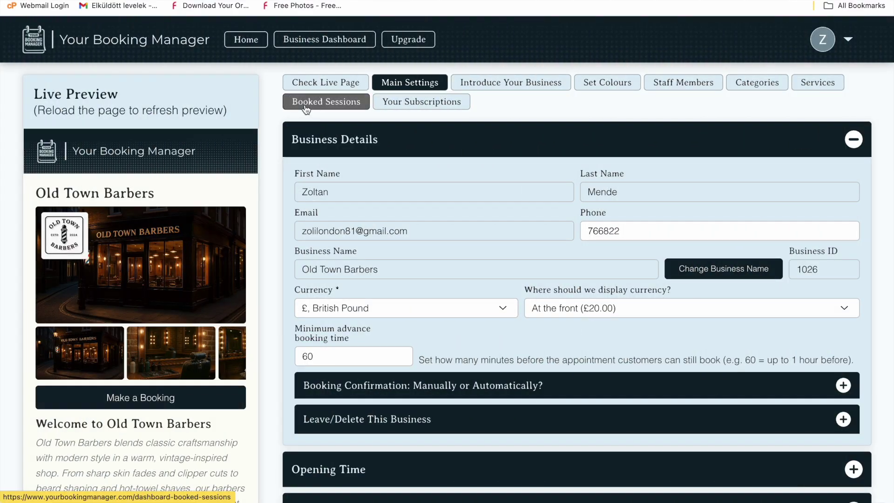
Open the booked sessions list and highlight the £0.50 paid on the 24/02/2026 booking
{"action": "left_click", "coordinate": [306, 109]}
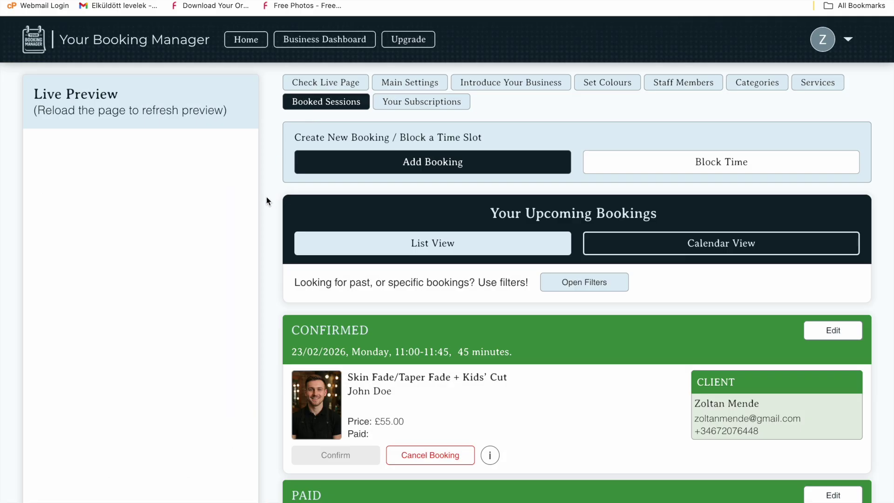
{"action": "scroll", "coordinate": [263, 230], "scroll_direction": "down", "scroll_amount": 6}
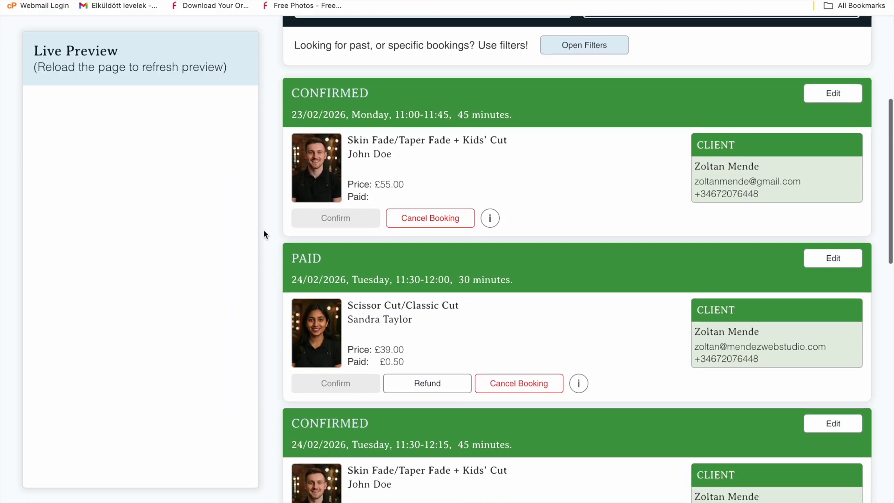
{"action": "scroll", "coordinate": [264, 230], "scroll_direction": "down", "scroll_amount": 3}
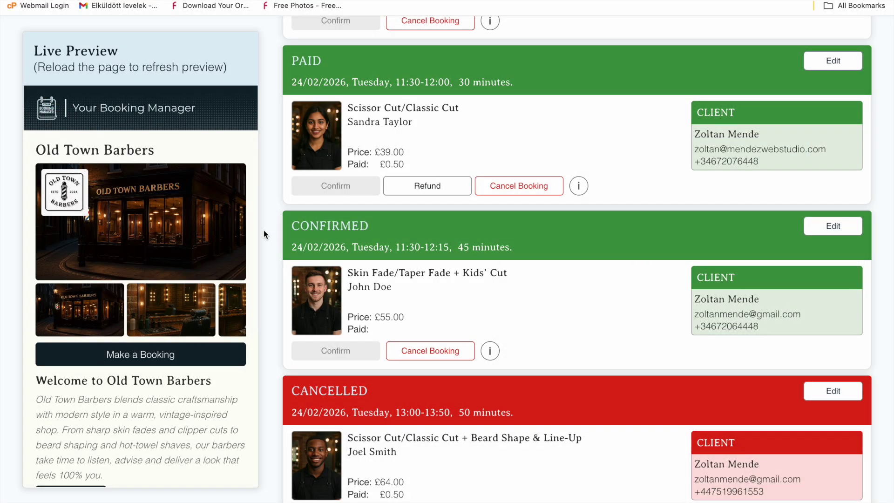
{"action": "scroll", "coordinate": [263, 230], "scroll_direction": "down", "scroll_amount": 10}
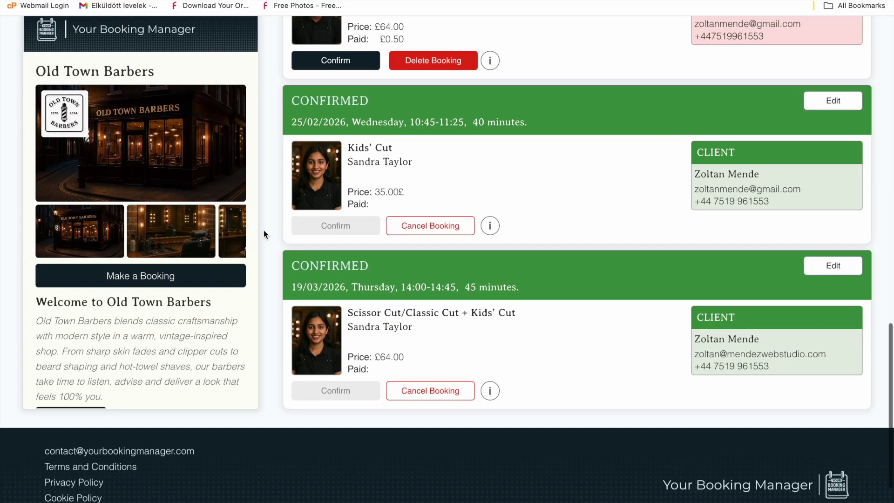
{"action": "scroll", "coordinate": [263, 230], "scroll_direction": "up", "scroll_amount": 6}
{"action": "scroll", "coordinate": [263, 229], "scroll_direction": "up", "scroll_amount": 12}
{"action": "scroll", "coordinate": [263, 230], "scroll_direction": "down", "scroll_amount": 6}
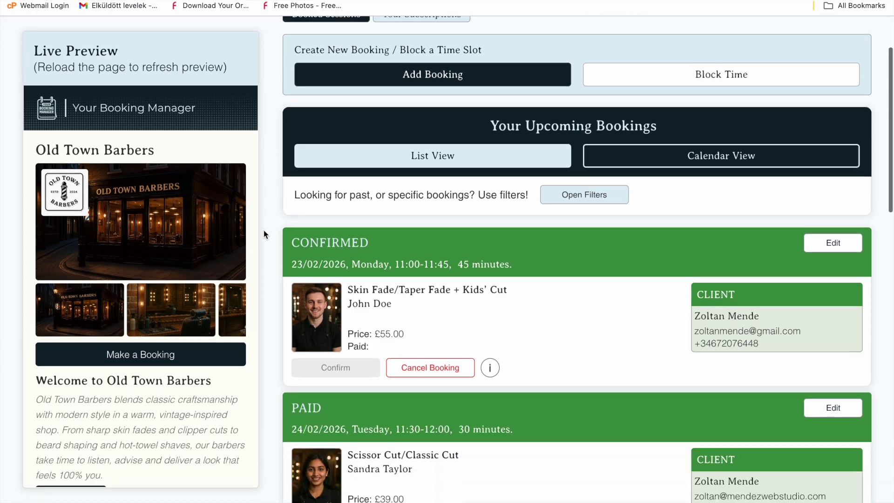
{"action": "scroll", "coordinate": [263, 230], "scroll_direction": "down", "scroll_amount": 2}
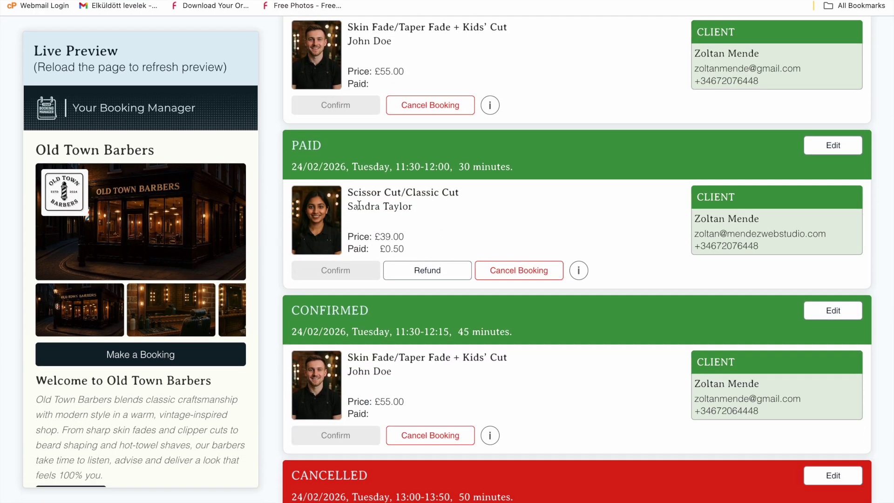
{"action": "left_click_drag", "start_coordinate": [380, 248], "coordinate": [412, 252]}
{"action": "double_click", "coordinate": [401, 249]}
Switch to the month calendar view and show Tuesday 24 February's bookings
{"action": "scroll", "coordinate": [700, 404], "scroll_direction": "up", "scroll_amount": 15}
{"action": "left_click", "coordinate": [698, 241]}
{"action": "scroll", "coordinate": [733, 239], "scroll_direction": "down", "scroll_amount": 3}
{"action": "scroll", "coordinate": [733, 239], "scroll_direction": "down", "scroll_amount": 4}
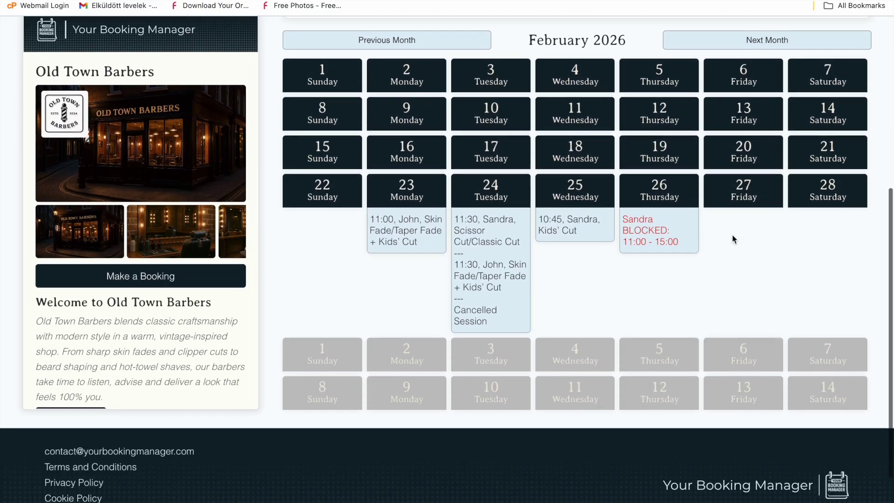
{"action": "left_click", "coordinate": [497, 232]}
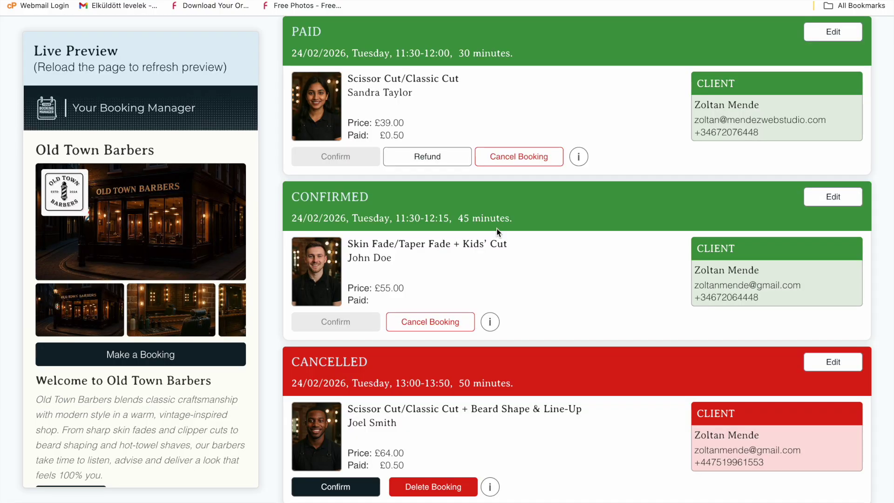
{"action": "left_click", "coordinate": [825, 27]}
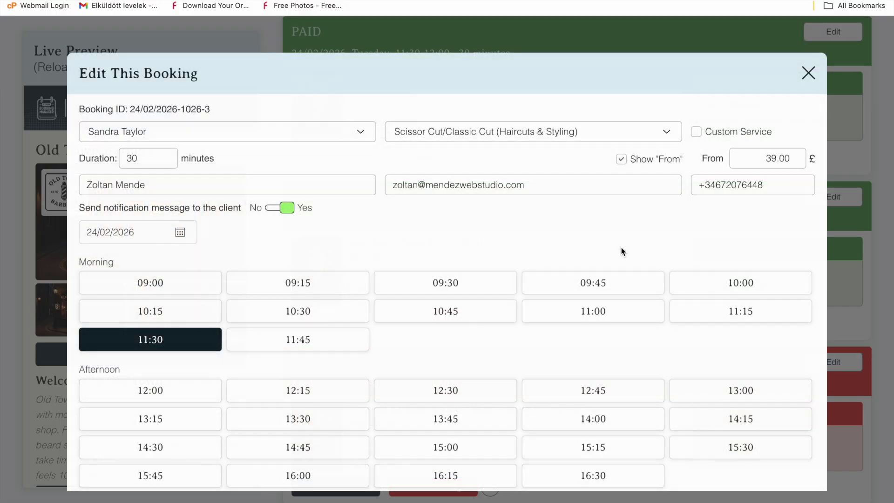
{"action": "scroll", "coordinate": [621, 251], "scroll_direction": "down", "scroll_amount": 2}
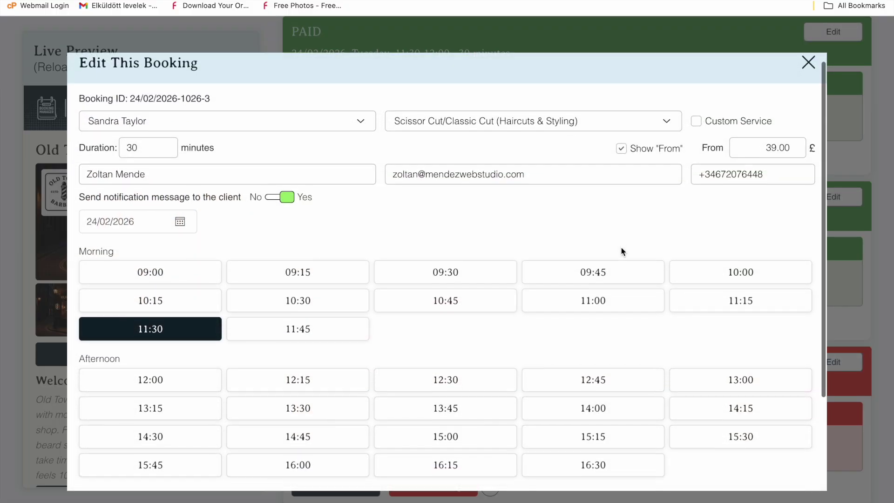
{"action": "scroll", "coordinate": [620, 249], "scroll_direction": "down", "scroll_amount": 3}
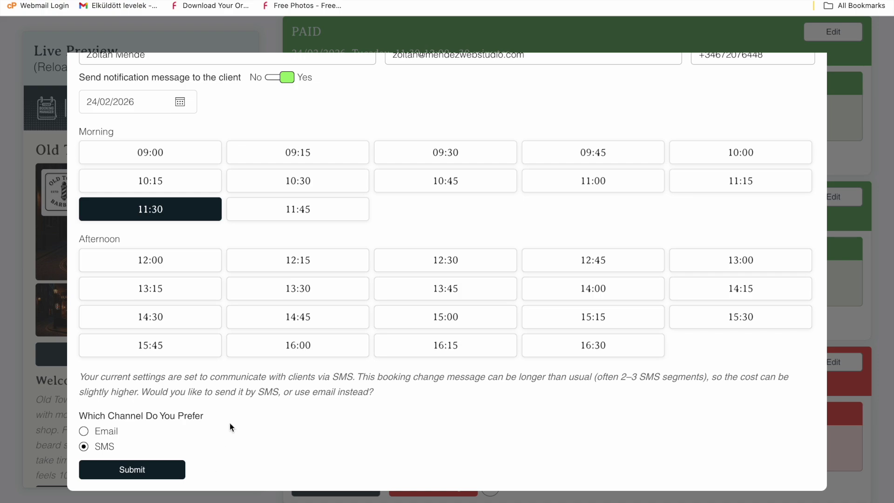
{"action": "scroll", "coordinate": [525, 295], "scroll_direction": "up", "scroll_amount": 5}
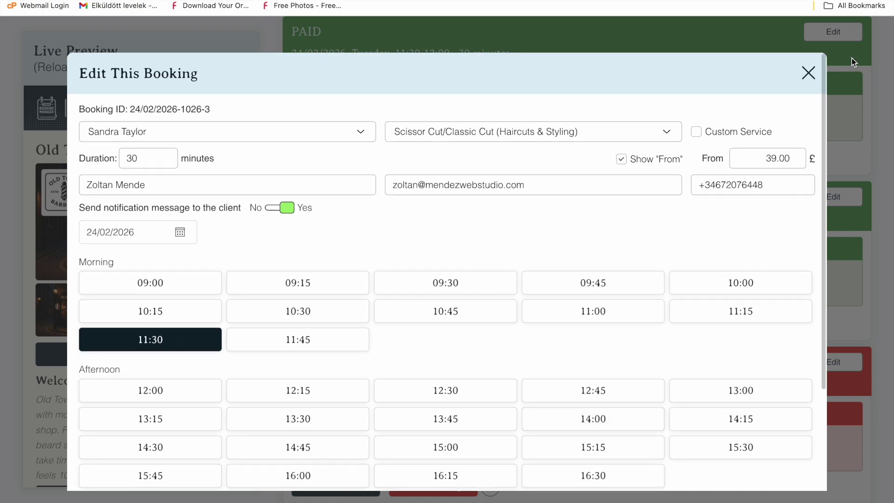
{"action": "left_click", "coordinate": [804, 74]}
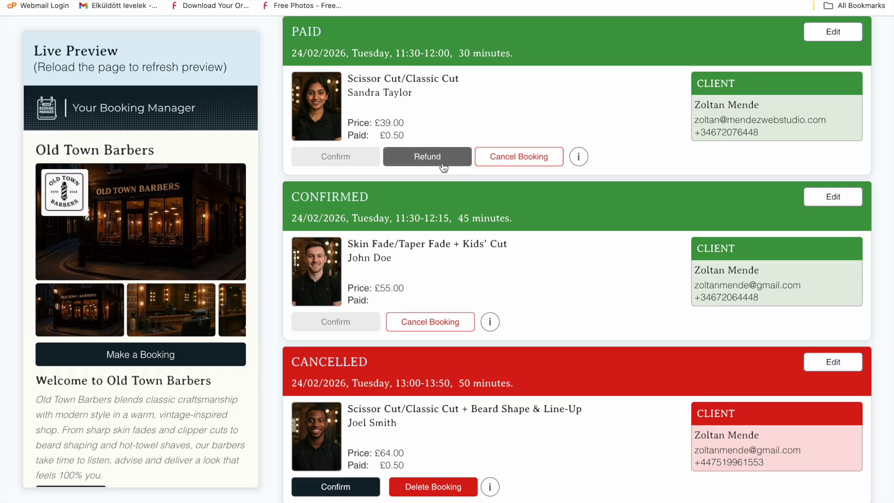
Refund the £0.50 payment on the 11:30 Scissor Cut booking and notify the client
{"action": "left_click", "coordinate": [442, 158]}
{"action": "left_click", "coordinate": [507, 270]}
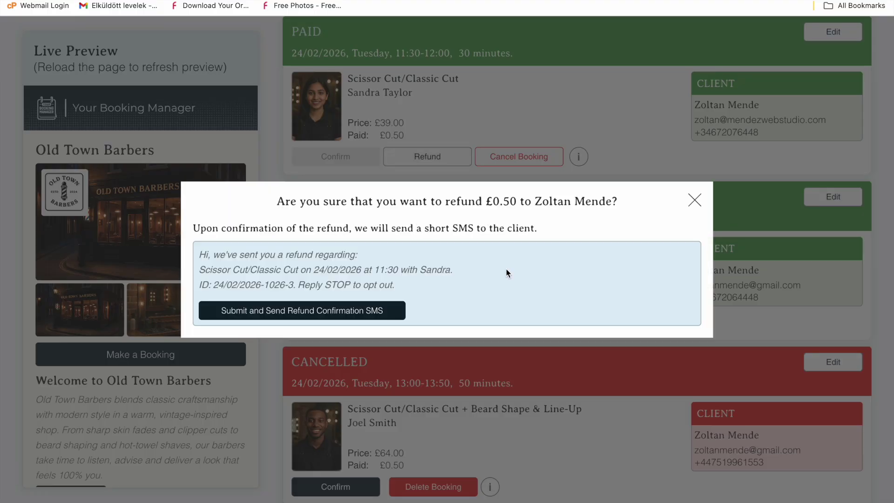
{"action": "left_click", "coordinate": [381, 312]}
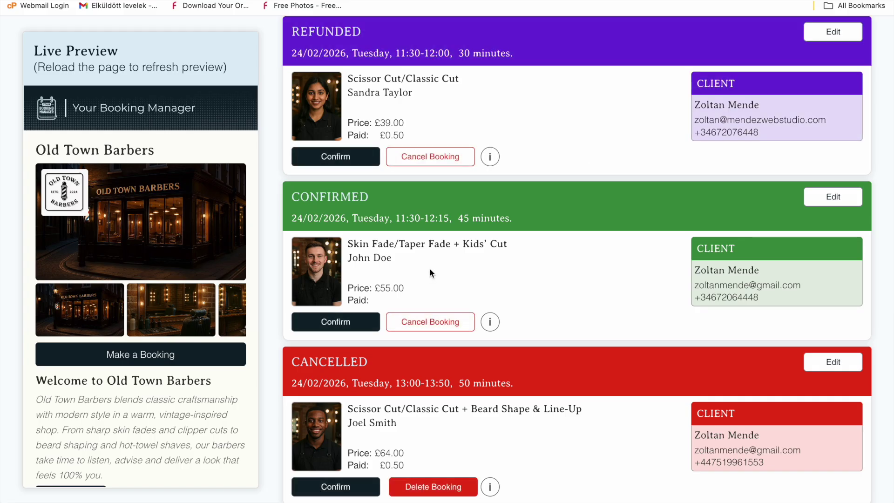
Cancel the refunded booking and send the client a cancellation SMS
{"action": "scroll", "coordinate": [490, 150], "scroll_direction": "up", "scroll_amount": 1}
{"action": "left_click", "coordinate": [450, 181]}
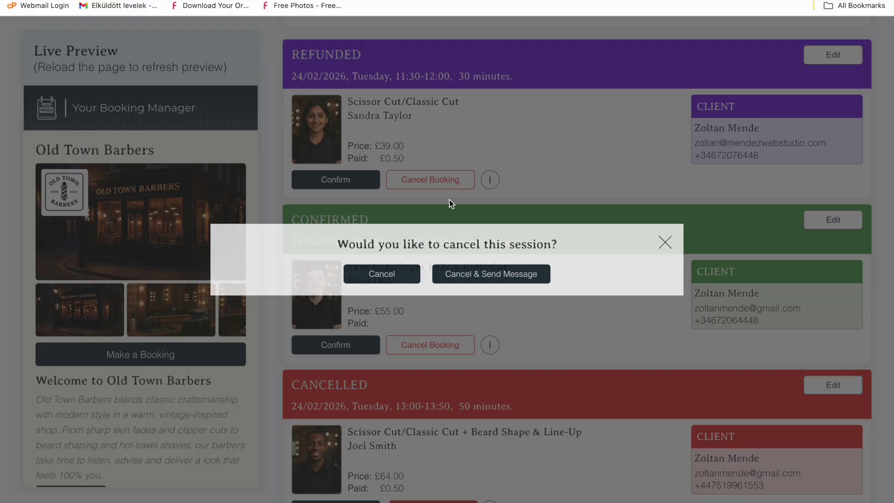
{"action": "left_click", "coordinate": [463, 272]}
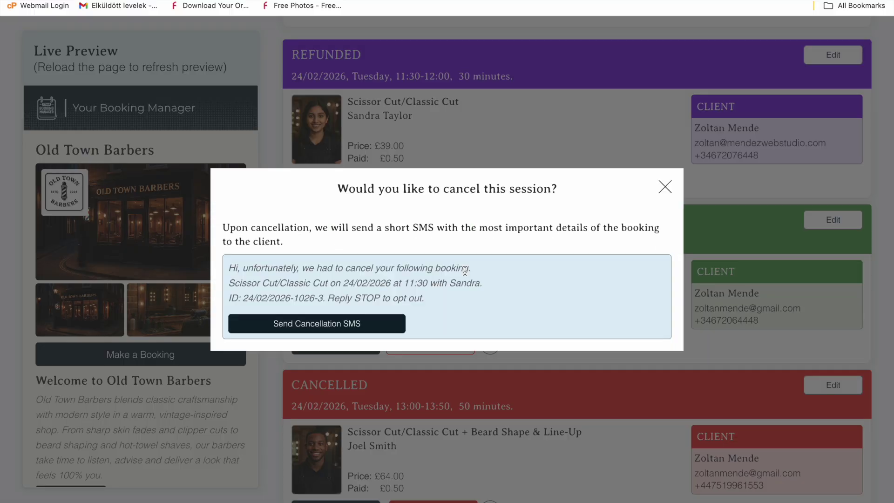
{"action": "left_click", "coordinate": [371, 325]}
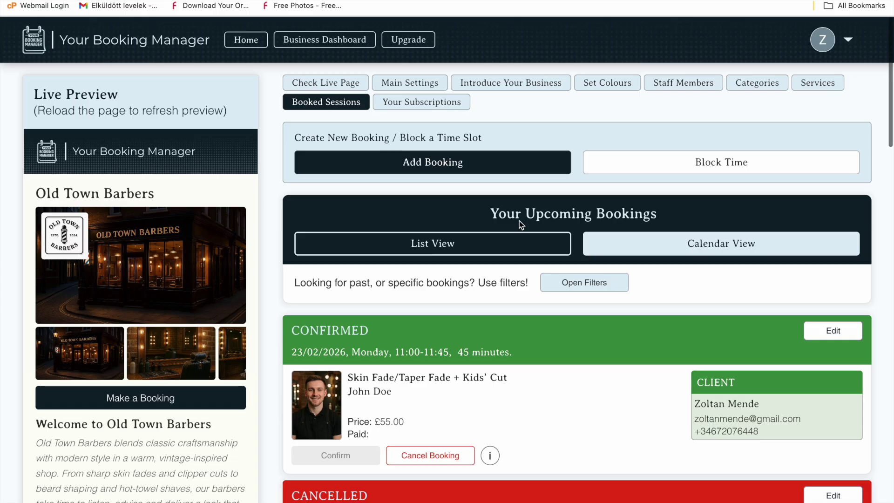
Book John for a 15-minute £20.00 Eyebrow Tidy/Waxing on 26/02/2026 at 09:00 with the customer autofilled
{"action": "left_click", "coordinate": [507, 154]}
{"action": "left_click", "coordinate": [461, 66]}
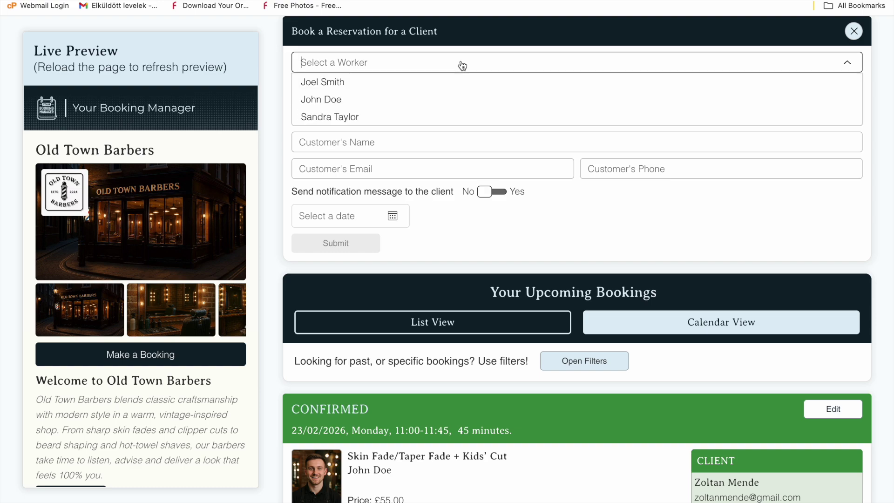
{"action": "left_click", "coordinate": [374, 100]}
{"action": "left_click", "coordinate": [374, 101]}
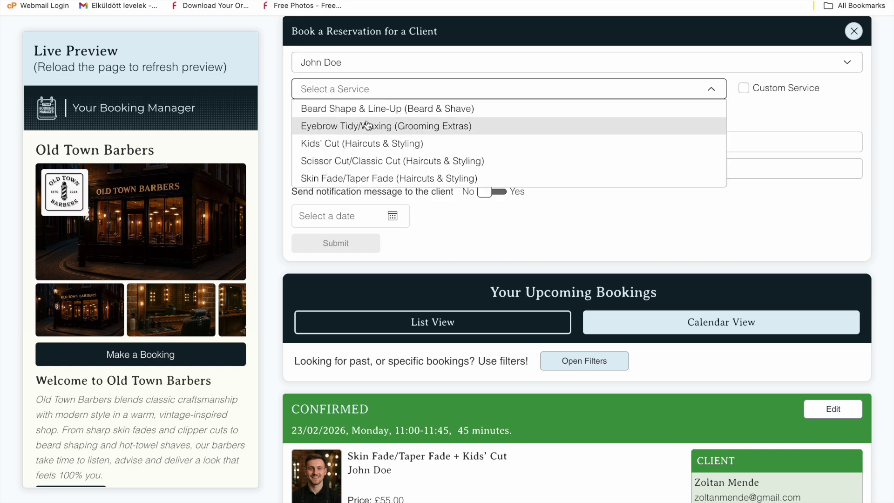
{"action": "left_click", "coordinate": [368, 120]}
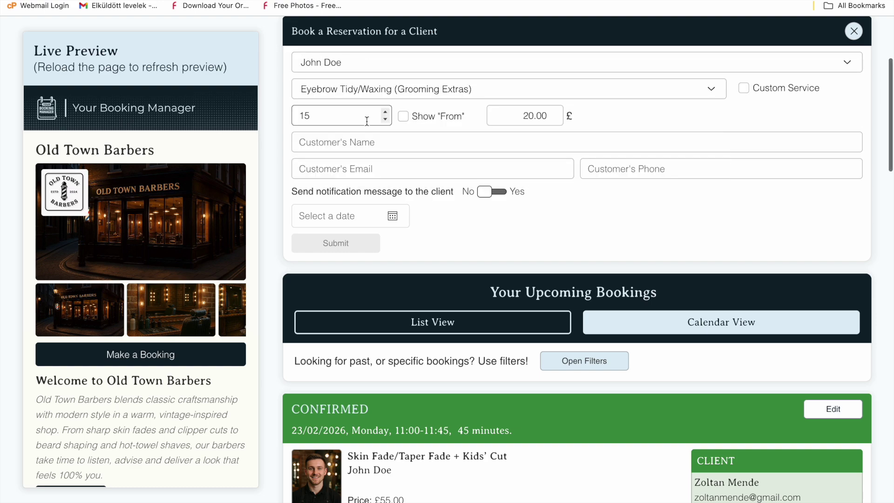
{"action": "left_click", "coordinate": [390, 142]}
{"action": "left_click", "coordinate": [377, 226]}
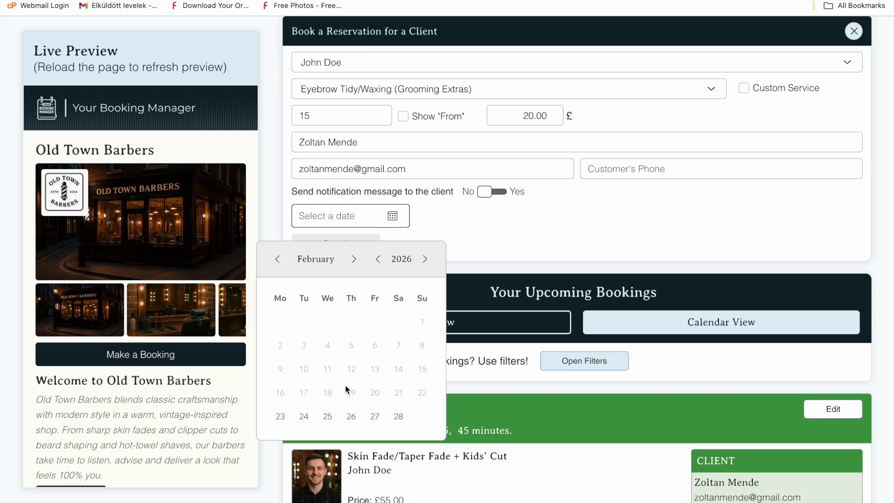
{"action": "left_click", "coordinate": [350, 416]}
{"action": "left_click", "coordinate": [387, 269]}
{"action": "scroll", "coordinate": [479, 235], "scroll_direction": "down", "scroll_amount": 3}
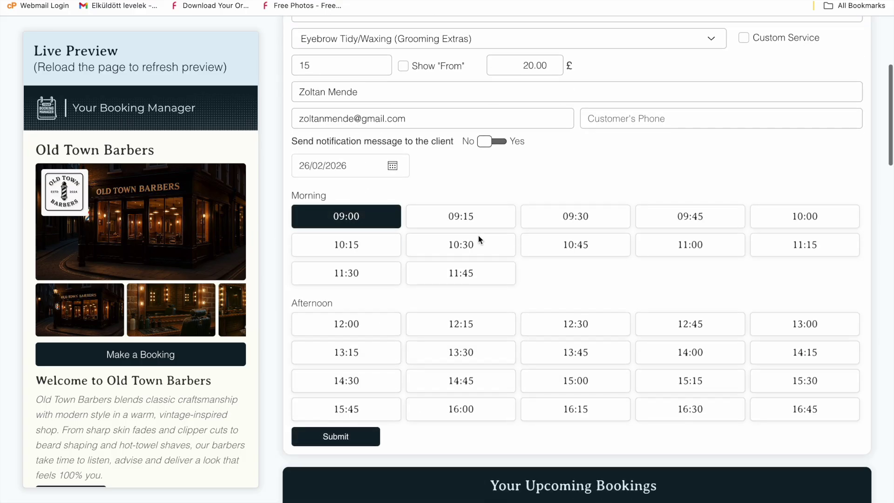
{"action": "left_click", "coordinate": [342, 484]}
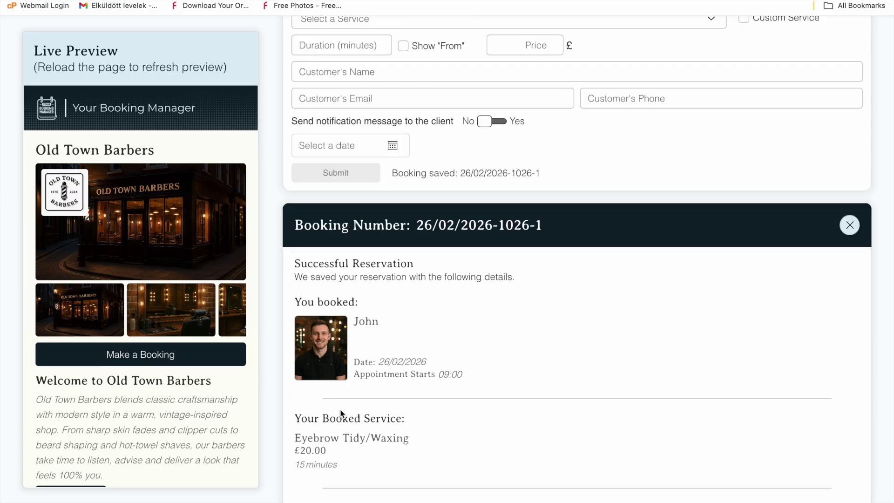
{"action": "scroll", "coordinate": [468, 311], "scroll_direction": "down", "scroll_amount": 3}
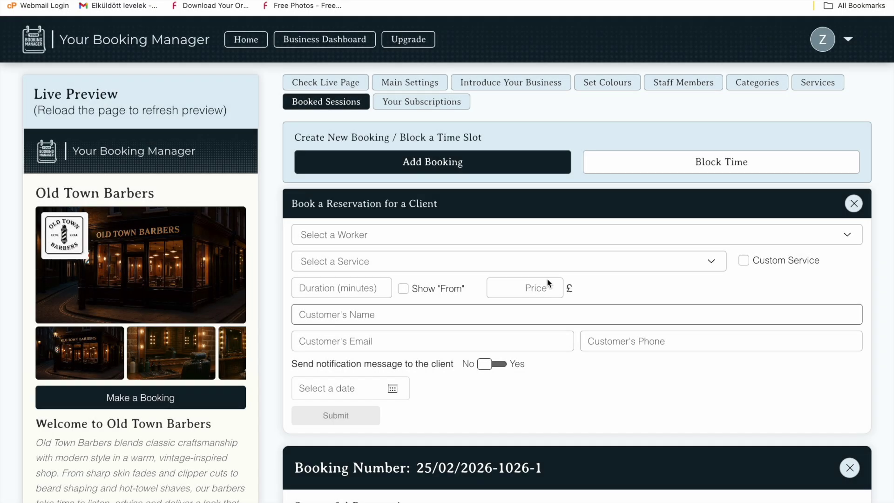
Block a barber's time on 26/02/2026 from 11:00 to 15:00 as a Personal Appointment
{"action": "left_click", "coordinate": [642, 163]}
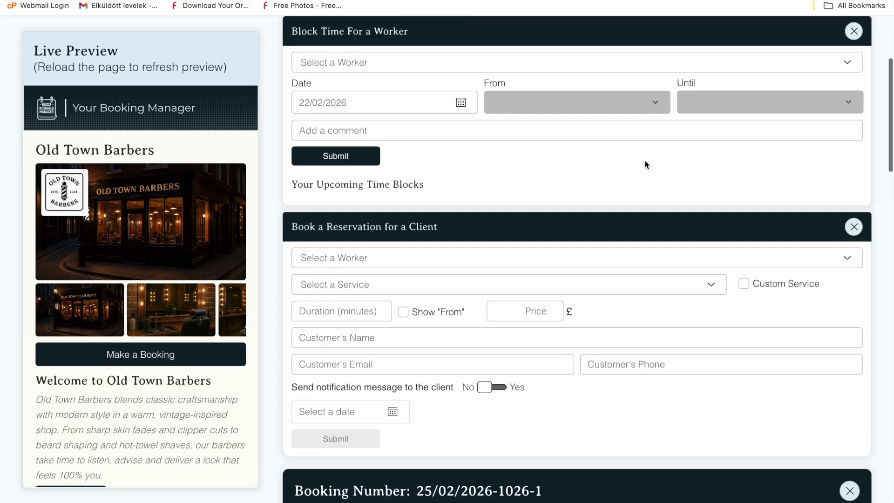
{"action": "left_click", "coordinate": [621, 62]}
{"action": "left_click", "coordinate": [544, 119]}
{"action": "left_click", "coordinate": [434, 102]}
{"action": "left_click", "coordinate": [389, 300]}
{"action": "left_click", "coordinate": [557, 101]}
{"action": "left_click", "coordinate": [605, 205]}
{"action": "left_click", "coordinate": [716, 102]}
{"action": "left_click", "coordinate": [715, 257]}
{"action": "left_click", "coordinate": [429, 131]}
{"action": "left_click", "coordinate": [362, 158]}
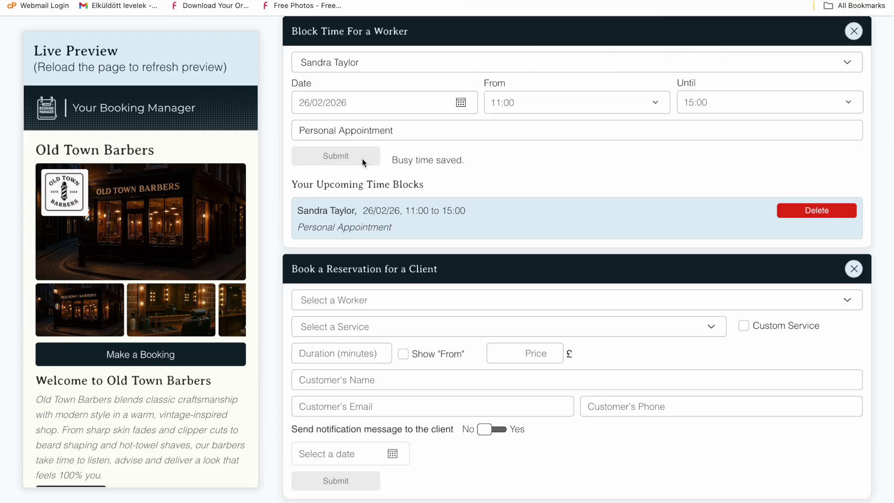
{"action": "scroll", "coordinate": [544, 366], "scroll_direction": "down", "scroll_amount": 15}
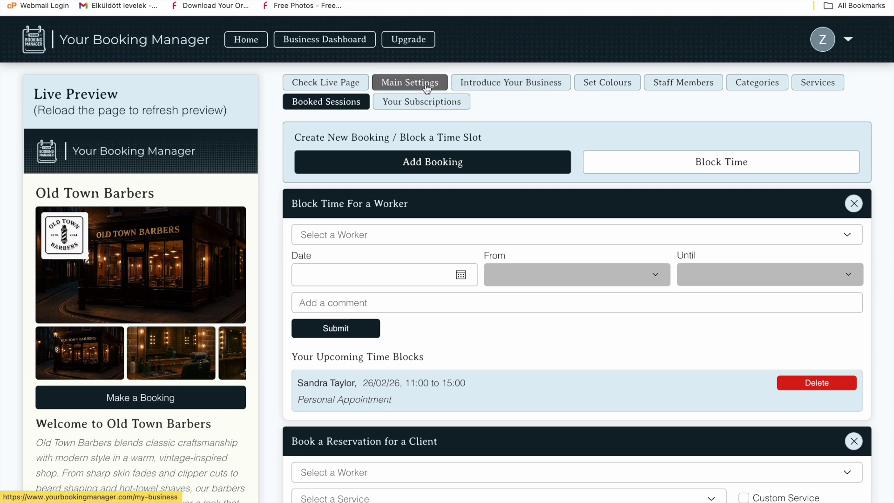
Review the business settings, leaving the currency position and 60-minute advance booking time unchanged
{"action": "left_click", "coordinate": [426, 89]}
{"action": "left_click", "coordinate": [505, 308]}
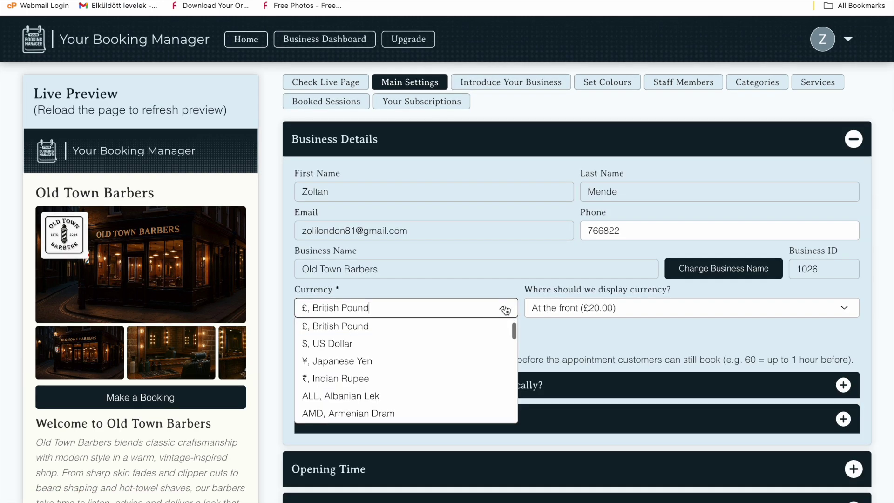
{"action": "left_click", "coordinate": [552, 311]}
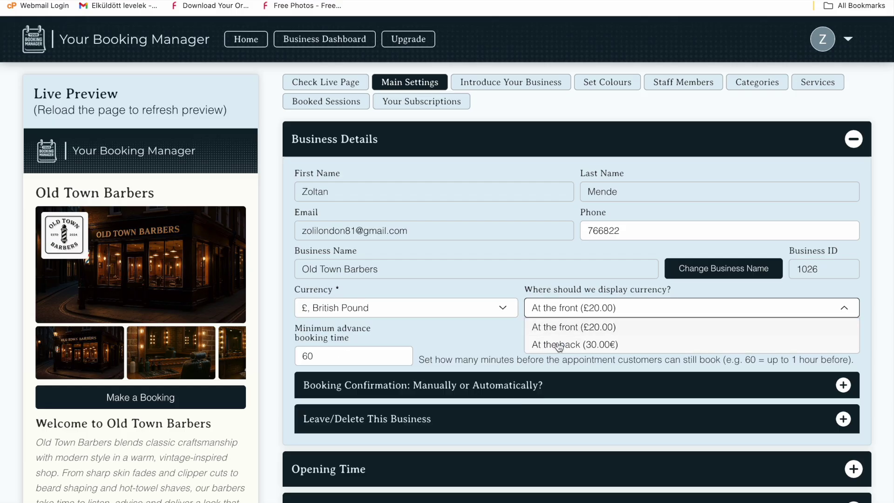
{"action": "left_click", "coordinate": [507, 333]}
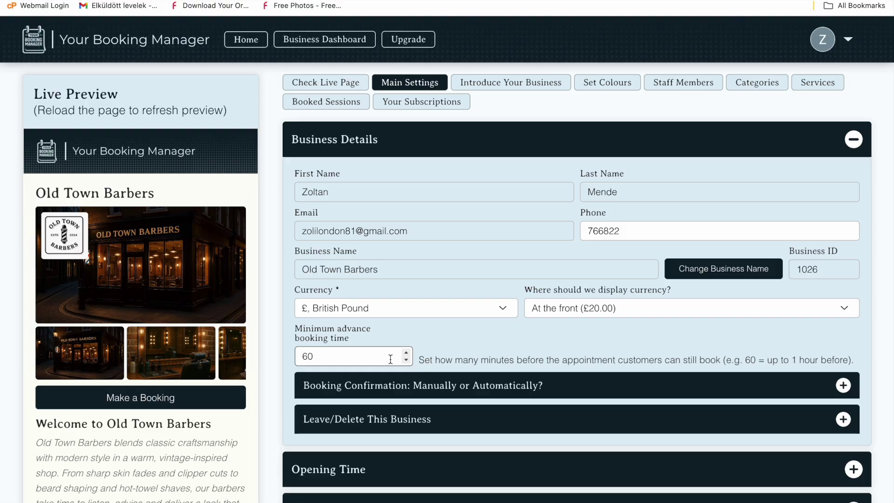
{"action": "left_click_drag", "start_coordinate": [390, 359], "coordinate": [301, 357]}
{"action": "left_click", "coordinate": [284, 358]}
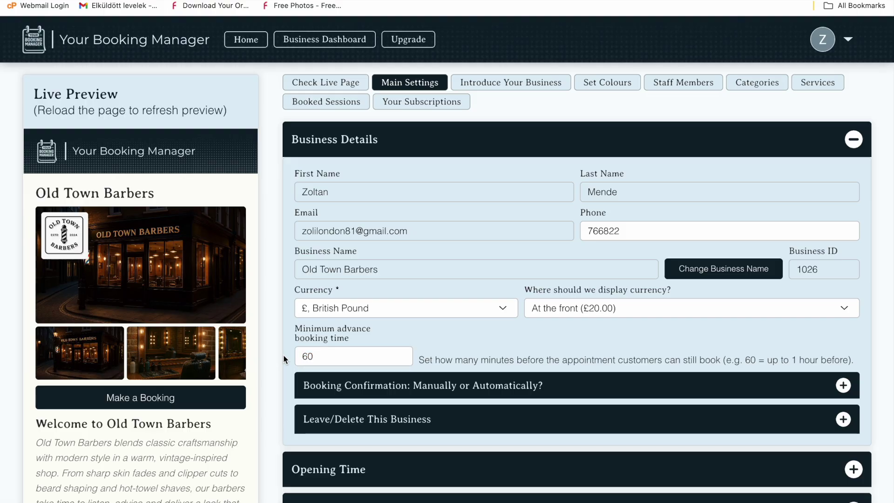
Toggle booking confirmation to manual and back to Auto-confirm
{"action": "left_click", "coordinate": [478, 385]}
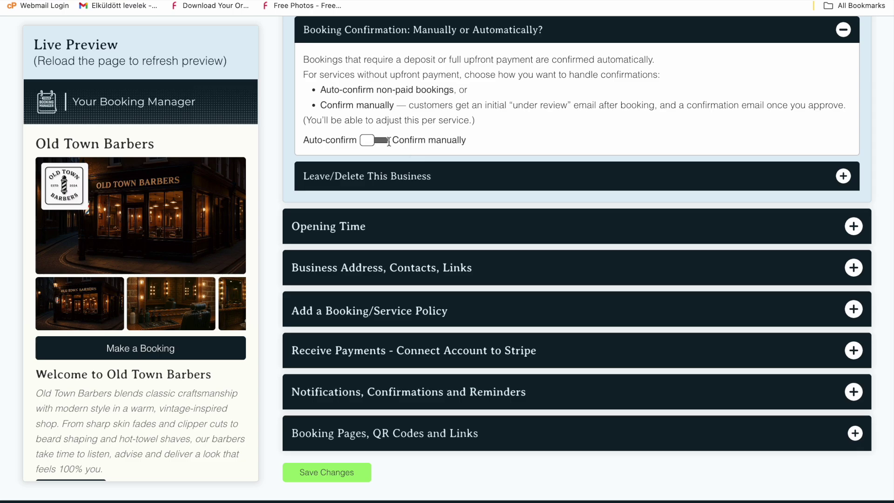
{"action": "left_click", "coordinate": [376, 141]}
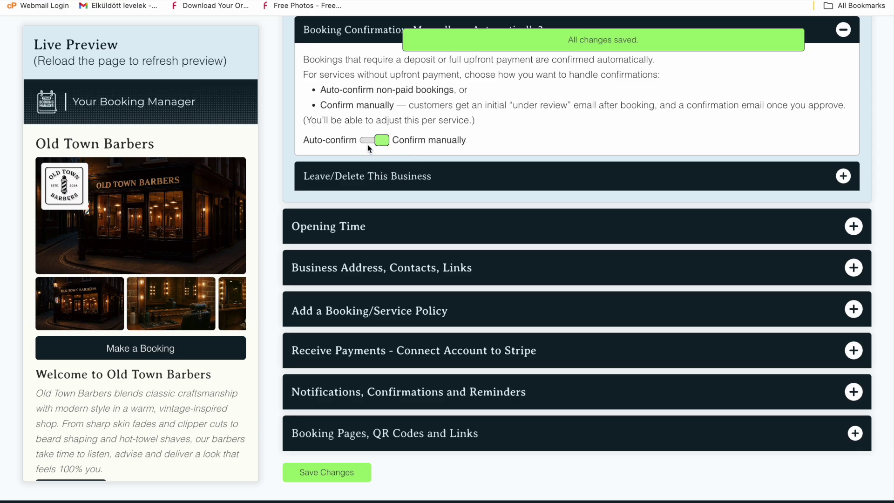
{"action": "left_click", "coordinate": [370, 141]}
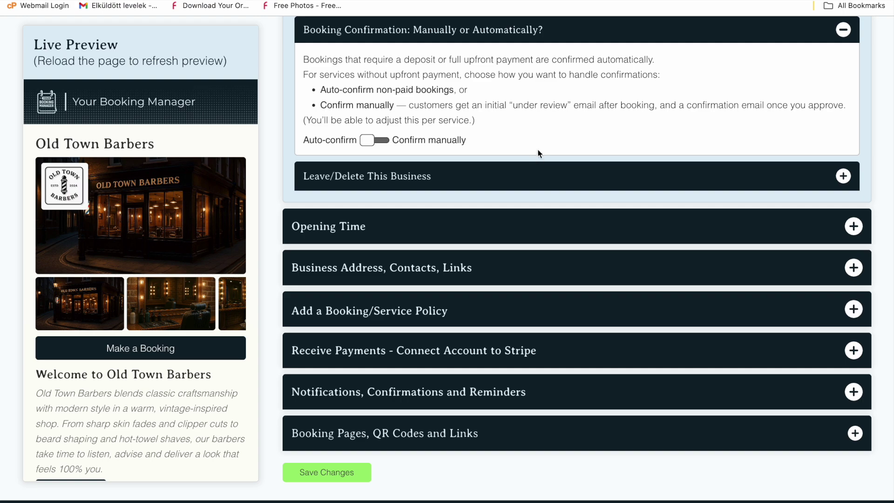
{"action": "left_click", "coordinate": [511, 228]}
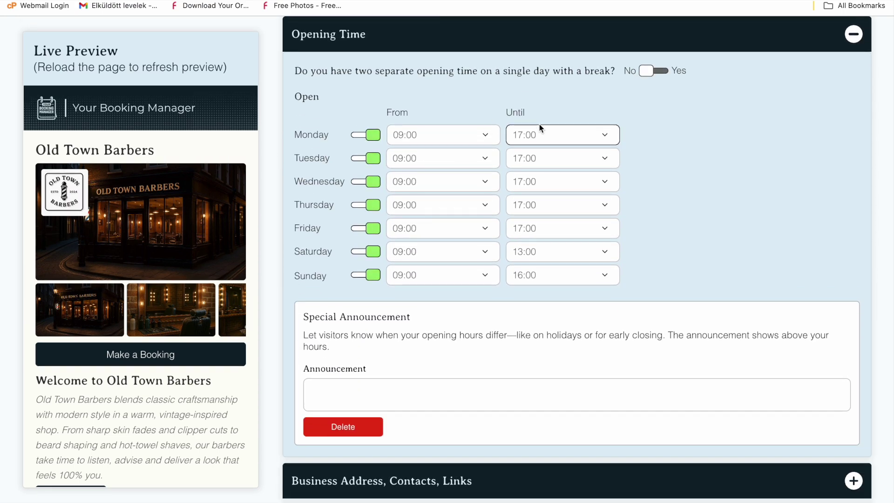
Set Monday's closing time to 15:30, keep hours without a break, and close Saturday
{"action": "left_click", "coordinate": [547, 131]}
{"action": "key", "text": "Escape"}
{"action": "left_click", "coordinate": [660, 71]}
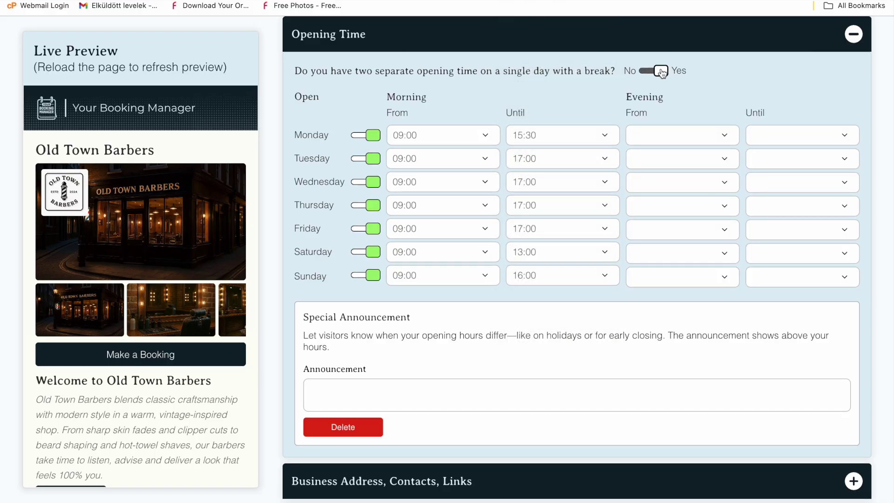
{"action": "left_click", "coordinate": [645, 75]}
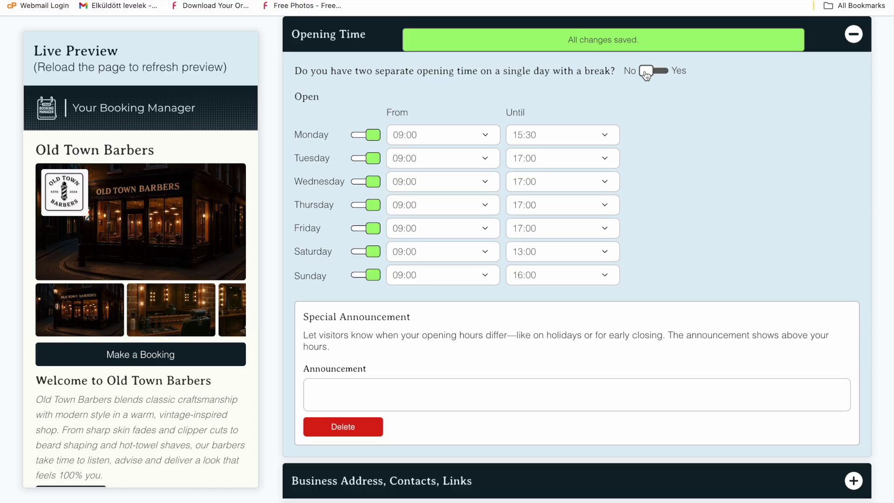
{"action": "left_click", "coordinate": [366, 251]}
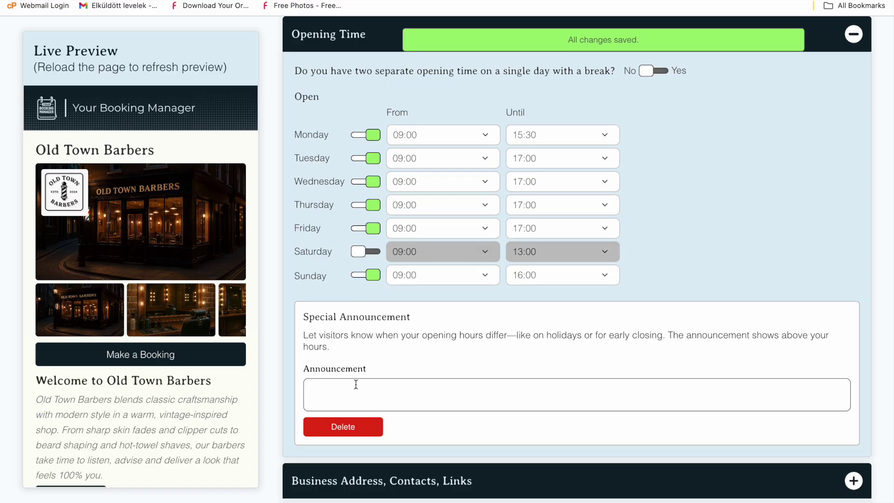
{"action": "scroll", "coordinate": [355, 384], "scroll_direction": "down", "scroll_amount": 3}
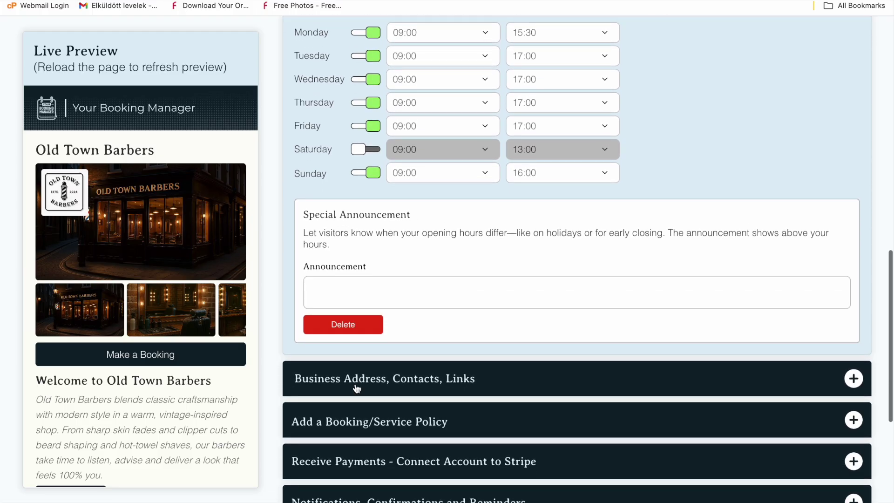
Expand Business Address, Contacts, Links and review the address, contact email and social URL fields
{"action": "left_click", "coordinate": [355, 384]}
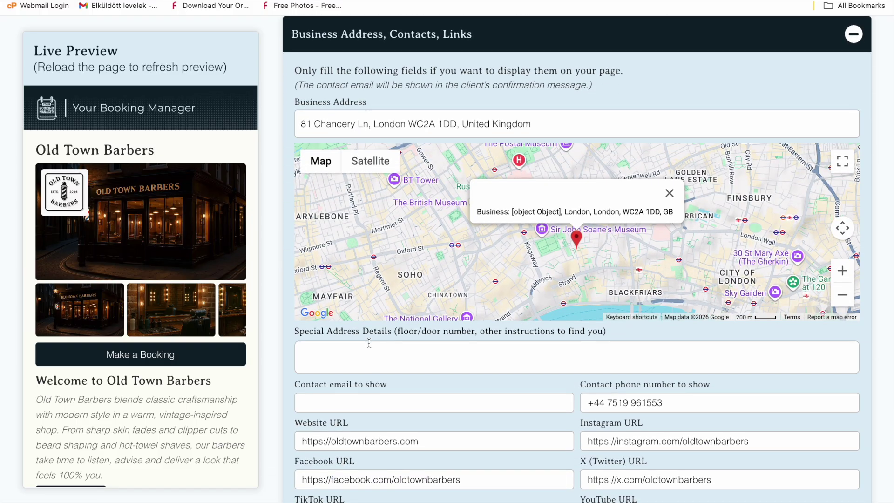
{"action": "left_click", "coordinate": [373, 383]}
{"action": "scroll", "coordinate": [373, 383], "scroll_direction": "down", "scroll_amount": 3}
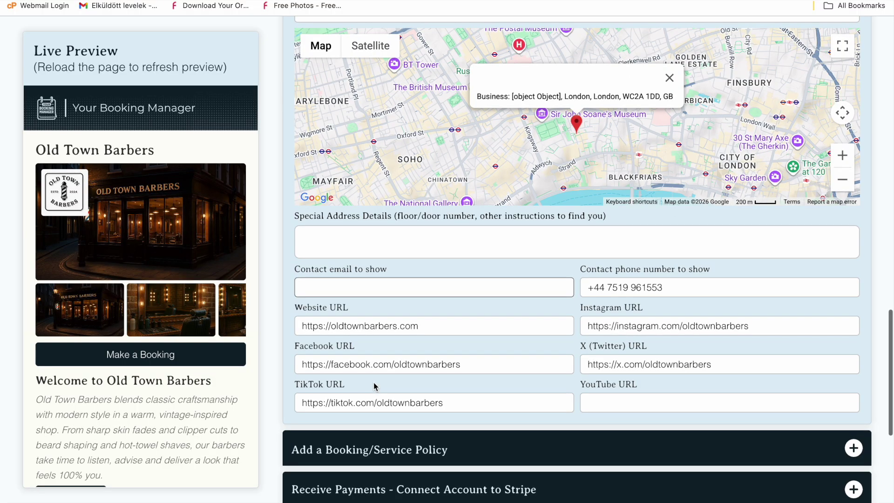
{"action": "left_click", "coordinate": [374, 386]}
{"action": "left_click", "coordinate": [391, 378]}
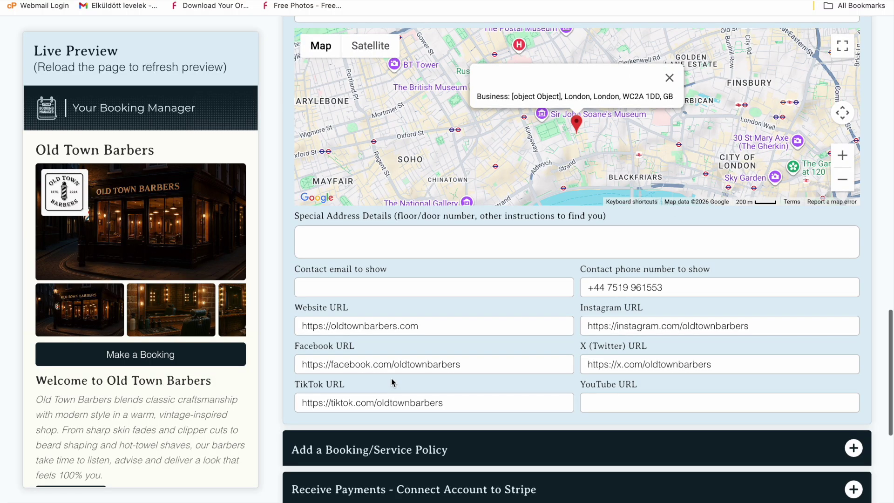
{"action": "scroll", "coordinate": [391, 378], "scroll_direction": "down", "scroll_amount": 2}
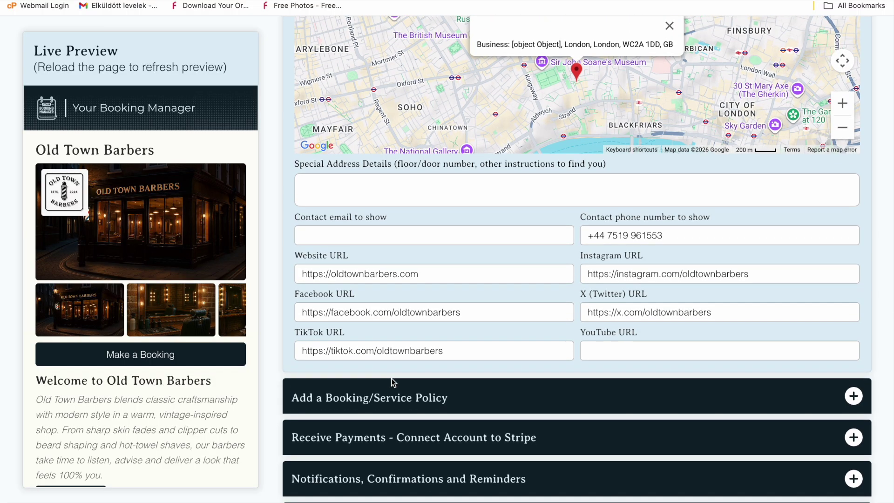
{"action": "scroll", "coordinate": [391, 378], "scroll_direction": "down", "scroll_amount": 1}
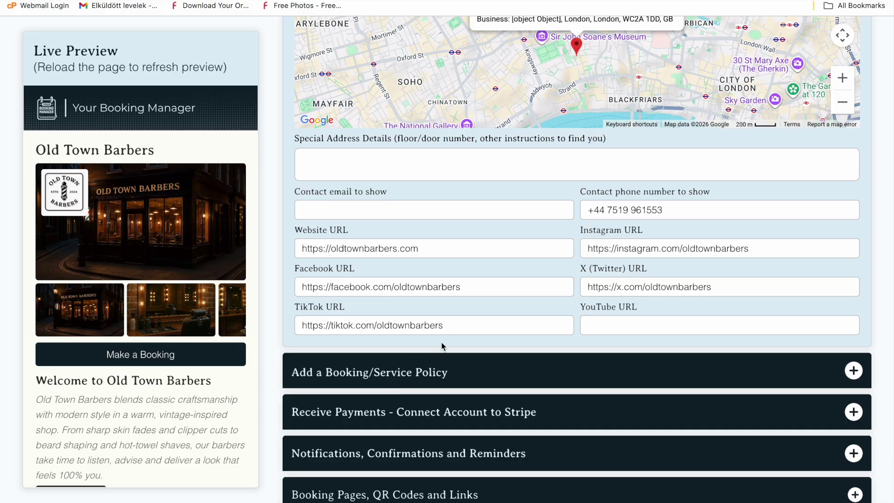
Review the Old Town Barbers Booking Policy, then open the Stripe payment connection settings
{"action": "left_click", "coordinate": [440, 371]}
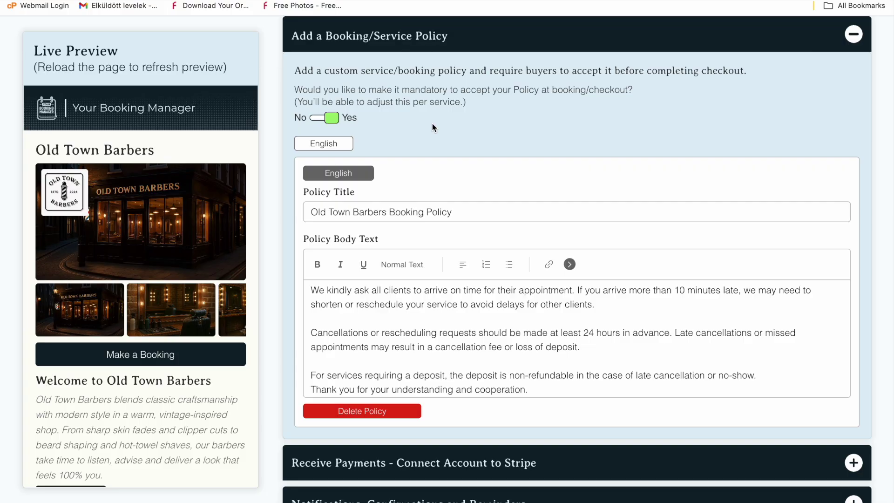
{"action": "scroll", "coordinate": [452, 123], "scroll_direction": "down", "scroll_amount": 1}
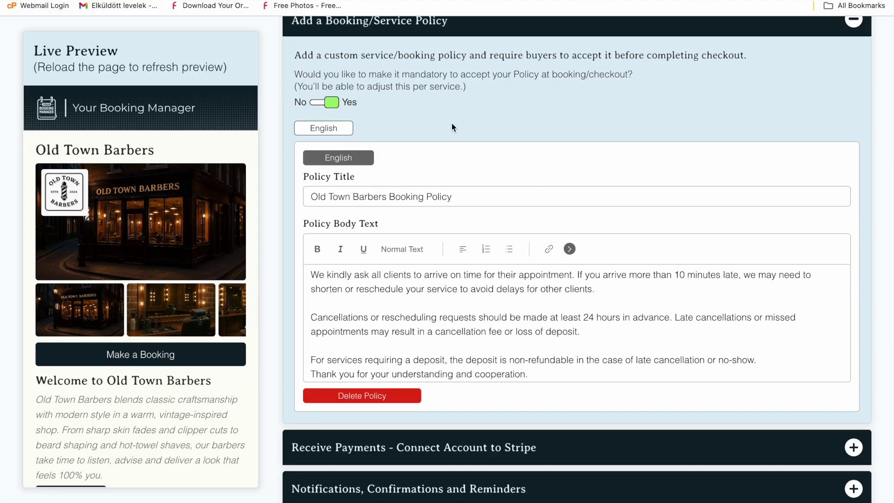
{"action": "scroll", "coordinate": [452, 123], "scroll_direction": "down", "scroll_amount": 3}
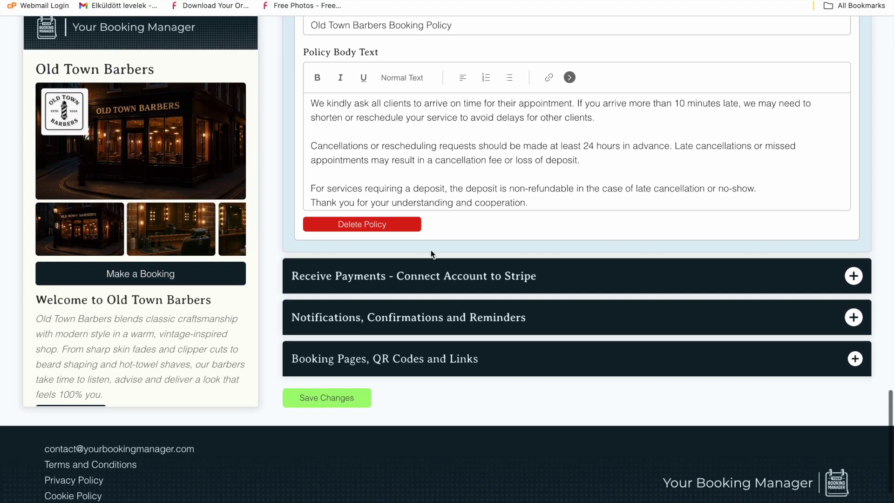
{"action": "left_click", "coordinate": [431, 277]}
{"action": "scroll", "coordinate": [465, 261], "scroll_direction": "down", "scroll_amount": 5}
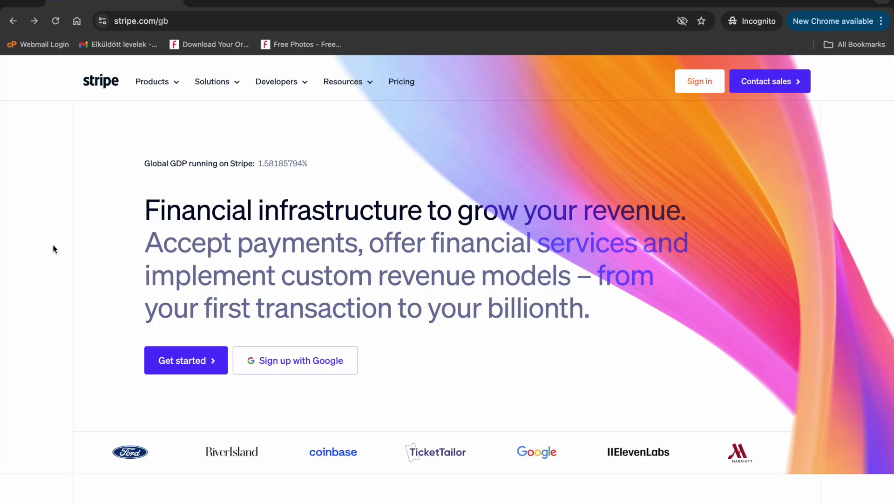
View Stripe pricing, then connect the existing Stripe account to receive payments
{"action": "left_click", "coordinate": [401, 83]}
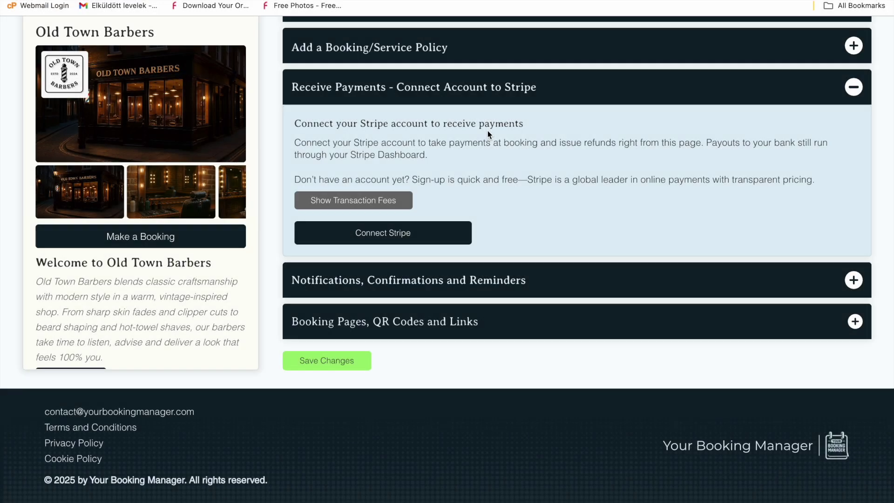
{"action": "left_click", "coordinate": [418, 237]}
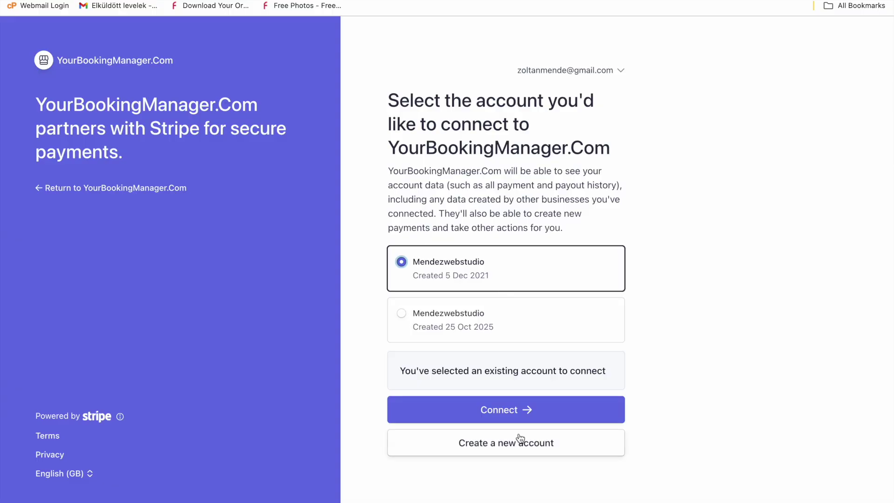
{"action": "left_click", "coordinate": [520, 416]}
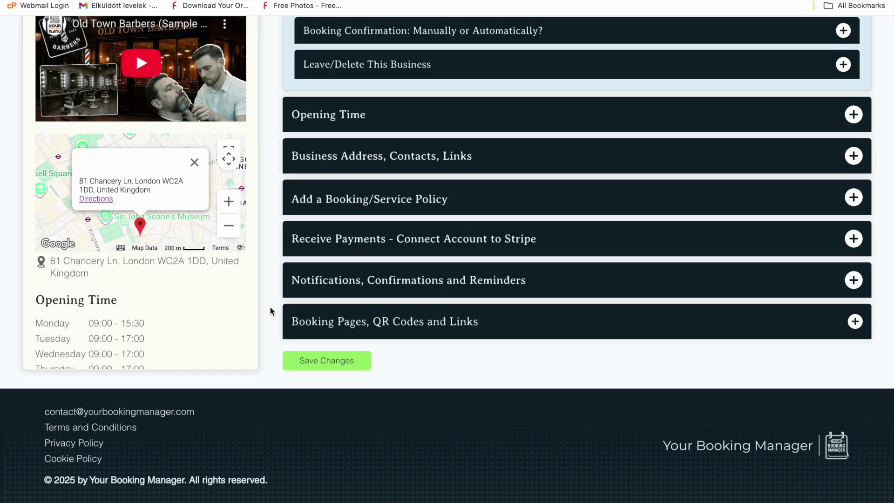
Review notification settings, including WhatsApp alerts, the -£2.00 balance note and -£0.68 credit
{"action": "left_click", "coordinate": [319, 283]}
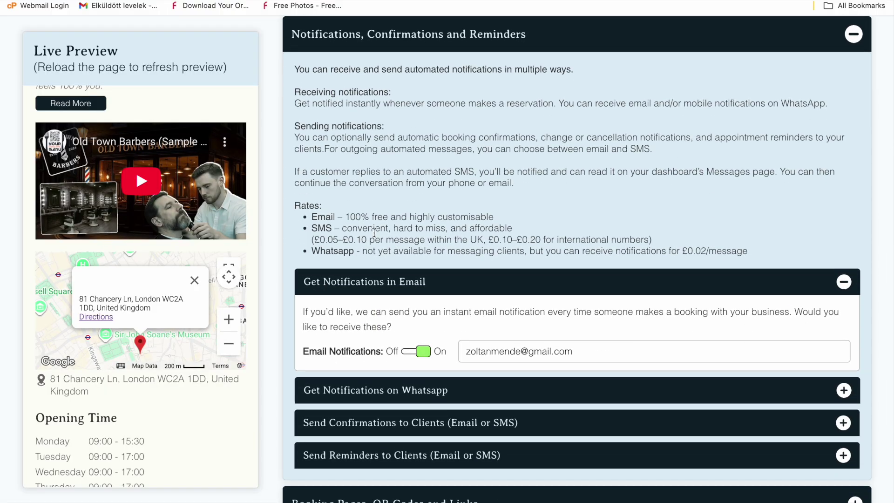
{"action": "scroll", "coordinate": [548, 185], "scroll_direction": "down", "scroll_amount": 2}
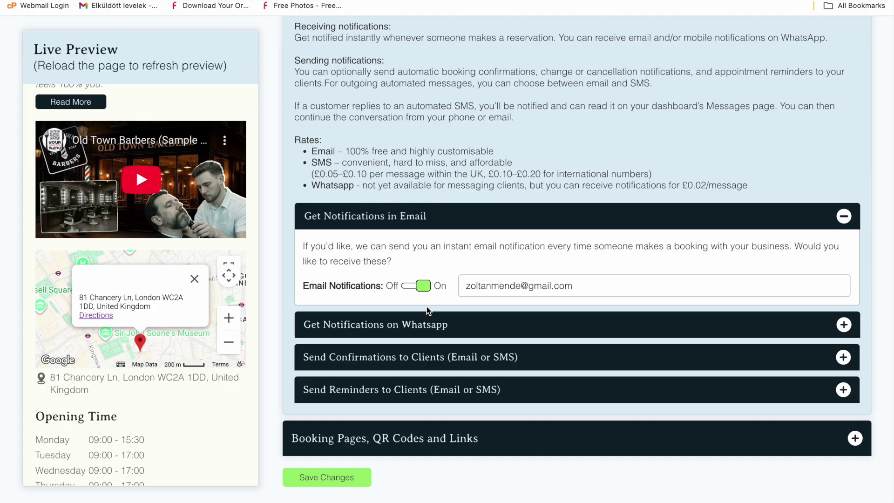
{"action": "left_click", "coordinate": [471, 330]}
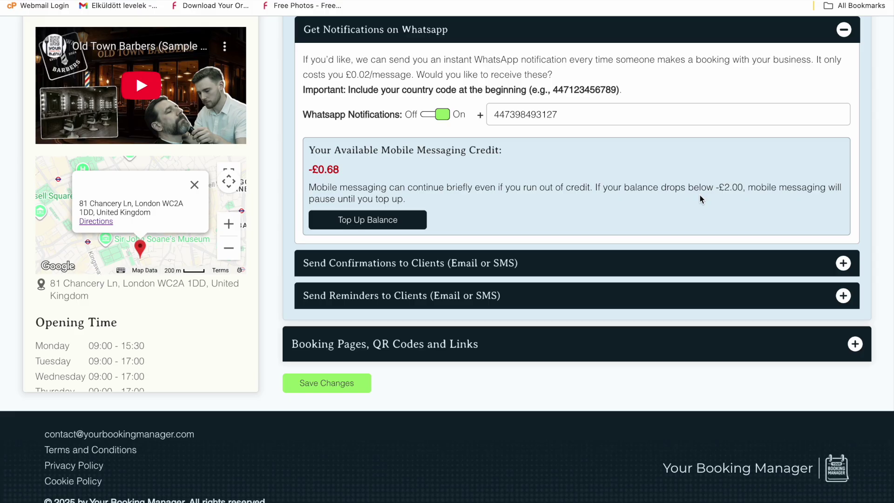
{"action": "left_click_drag", "start_coordinate": [595, 188], "coordinate": [801, 192]}
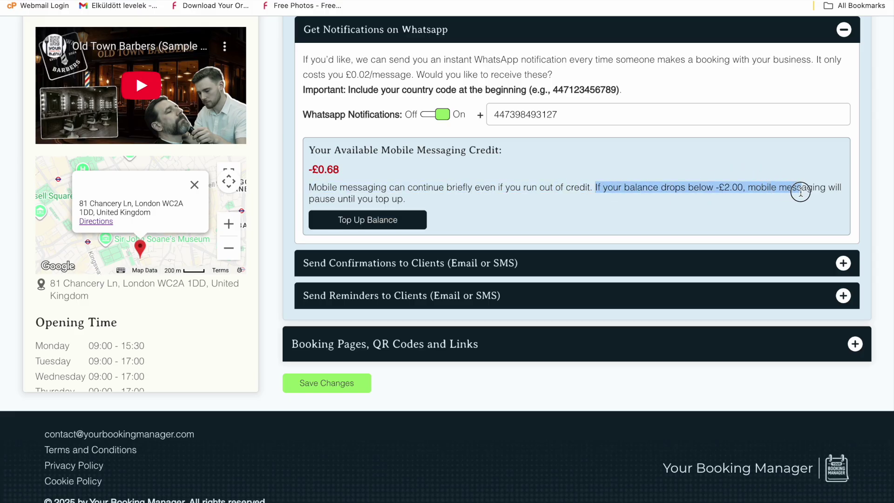
{"action": "left_click", "coordinate": [771, 208]}
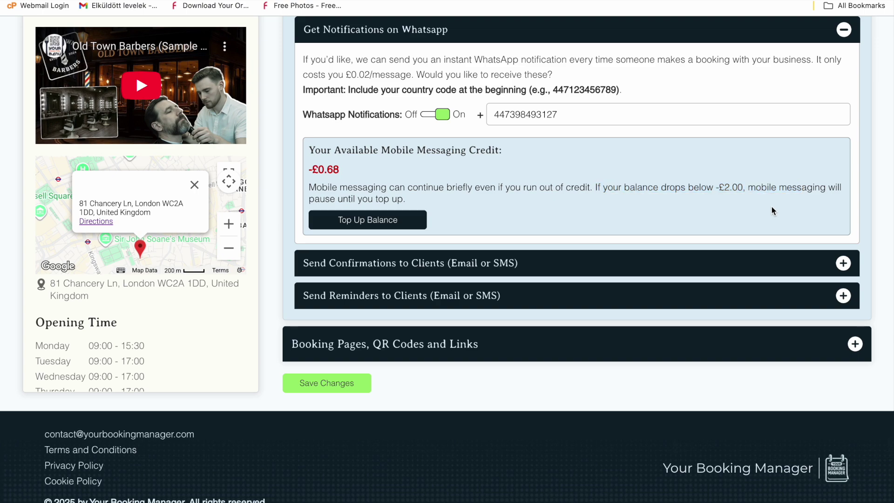
{"action": "scroll", "coordinate": [772, 205], "scroll_direction": "down", "scroll_amount": 1}
{"action": "left_click", "coordinate": [752, 238]}
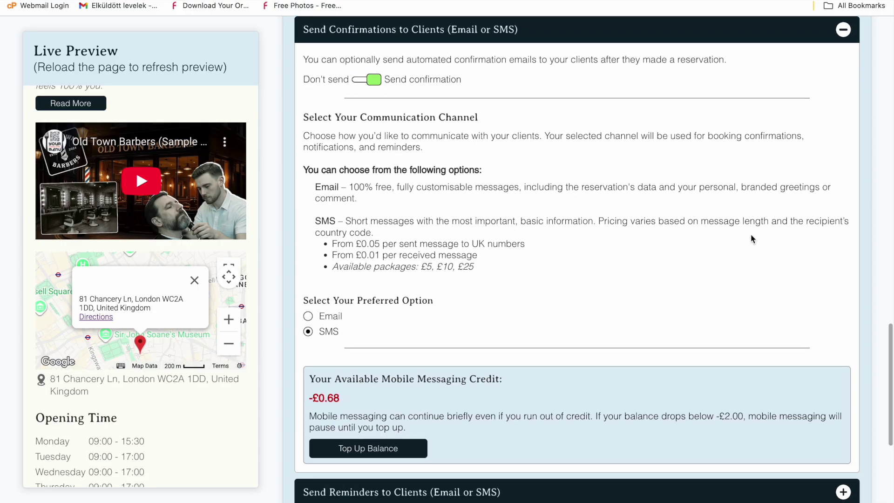
Switch client booking confirmations from SMS to Email, revealing the confirmation email templates
{"action": "scroll", "coordinate": [752, 238], "scroll_direction": "down", "scroll_amount": 3}
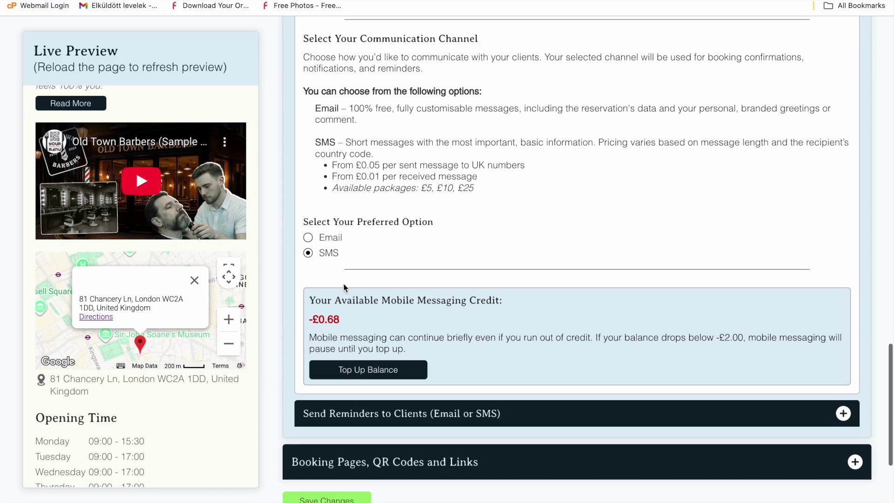
{"action": "left_click", "coordinate": [337, 238]}
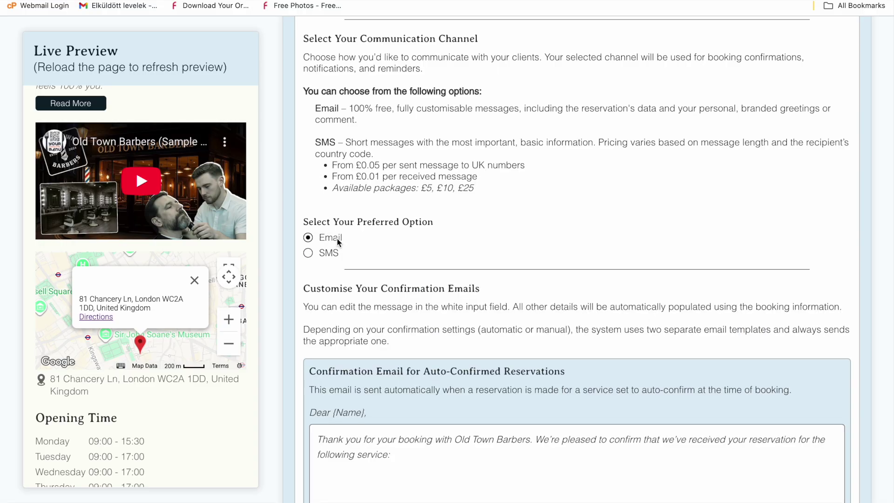
{"action": "scroll", "coordinate": [500, 305], "scroll_direction": "down", "scroll_amount": 8}
{"action": "scroll", "coordinate": [501, 305], "scroll_direction": "down", "scroll_amount": 5}
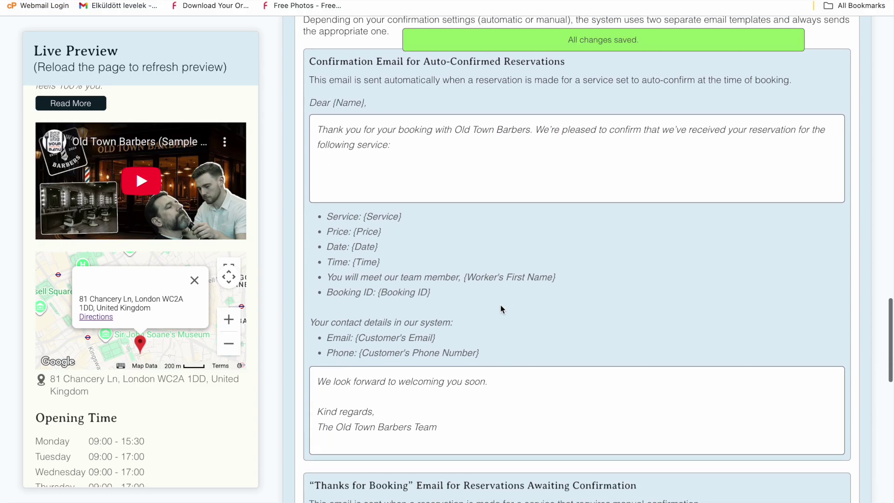
{"action": "scroll", "coordinate": [501, 305], "scroll_direction": "down", "scroll_amount": 12}
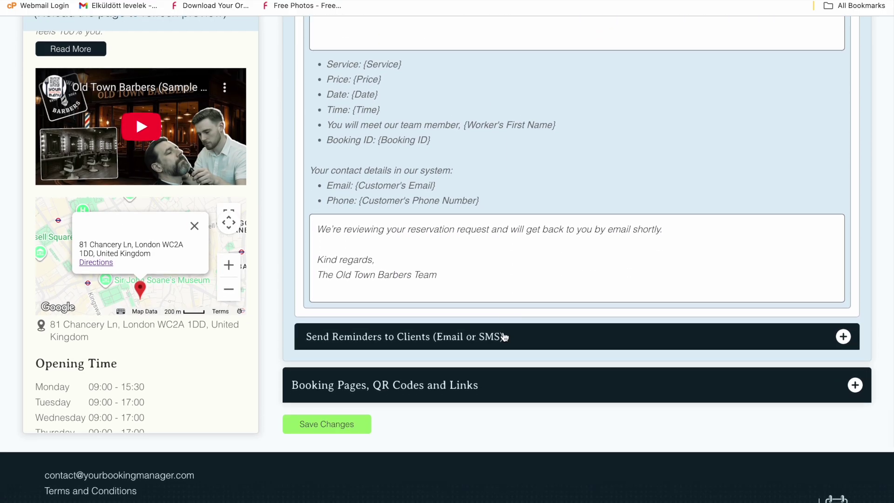
{"action": "left_click", "coordinate": [505, 333]}
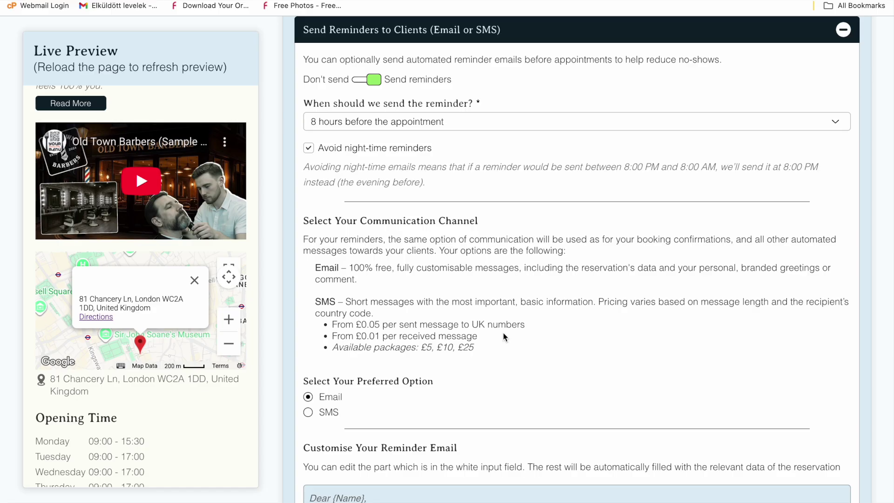
Keep client reminders at 8 hours before, avoid night-time sending, and send them by SMS
{"action": "left_click", "coordinate": [501, 135]}
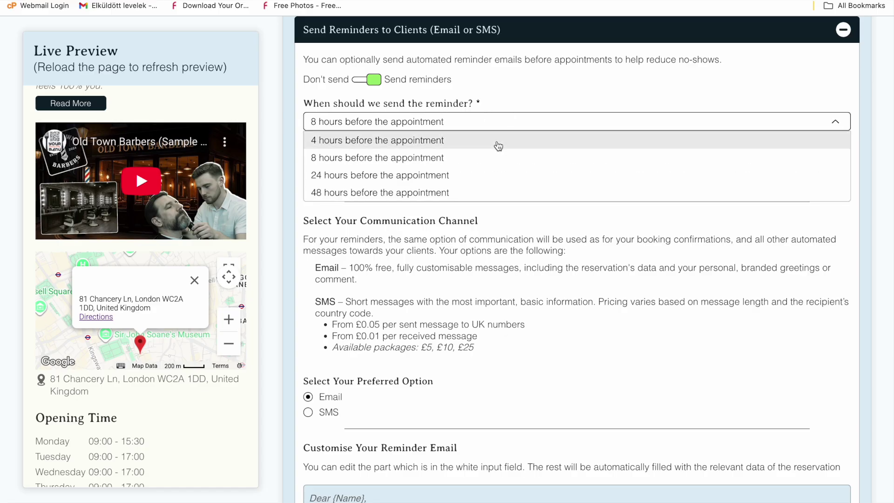
{"action": "left_click", "coordinate": [494, 210]}
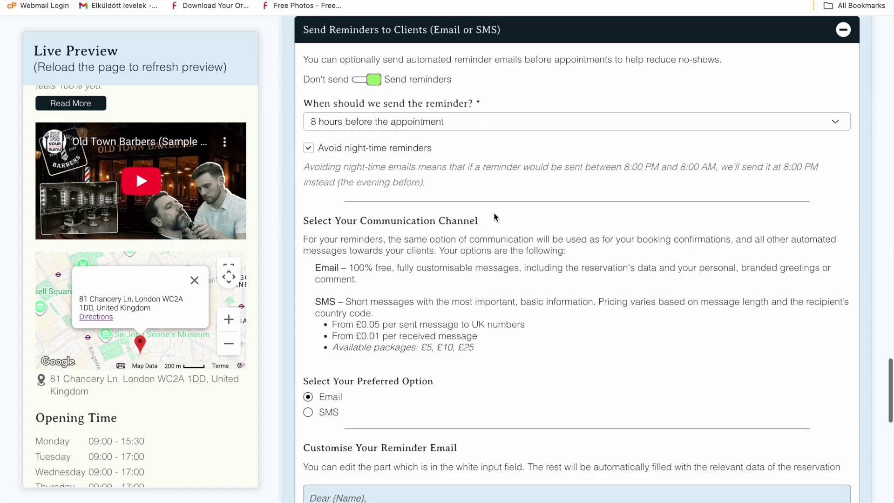
{"action": "left_click", "coordinate": [308, 148]}
{"action": "scroll", "coordinate": [535, 176], "scroll_direction": "down", "scroll_amount": 3}
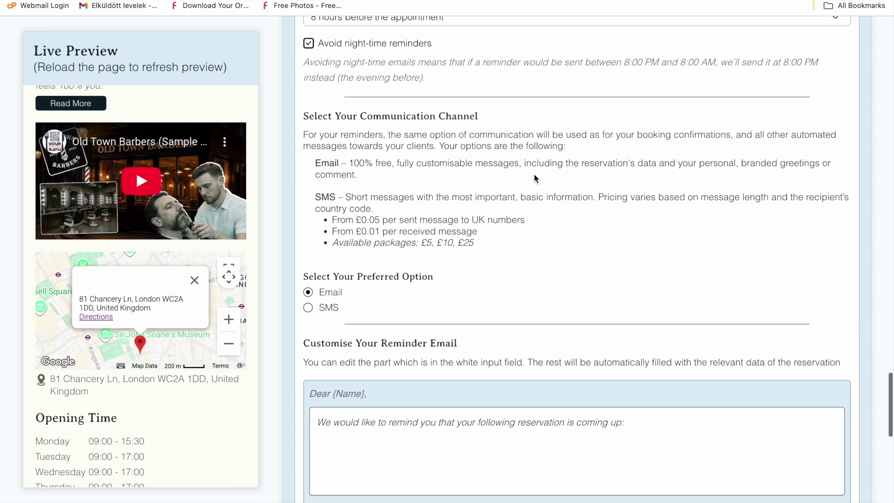
{"action": "scroll", "coordinate": [534, 178], "scroll_direction": "down", "scroll_amount": 2}
{"action": "left_click", "coordinate": [326, 232]}
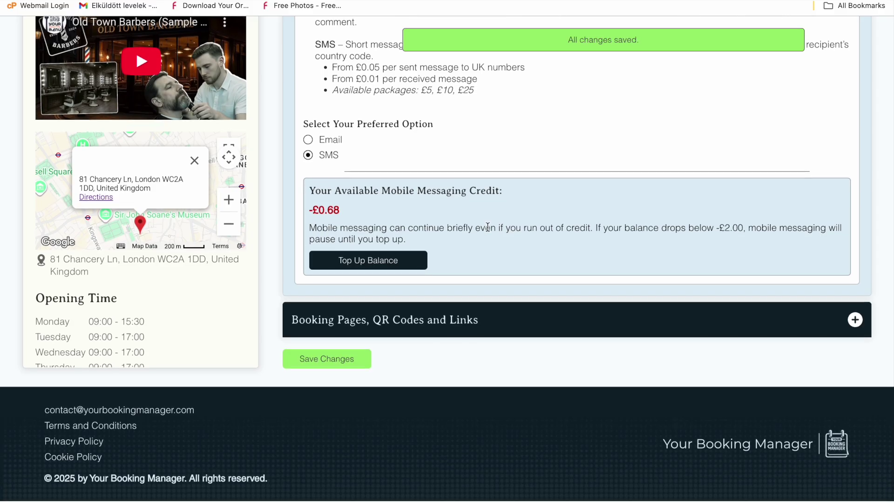
{"action": "left_click", "coordinate": [482, 318]}
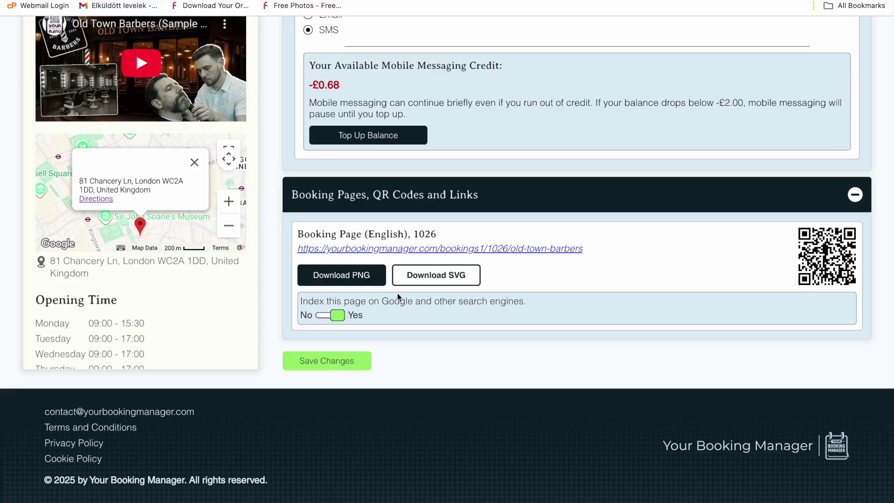
Set 'Index this page' to No so search engines stop indexing the booking page
{"action": "left_click", "coordinate": [323, 317]}
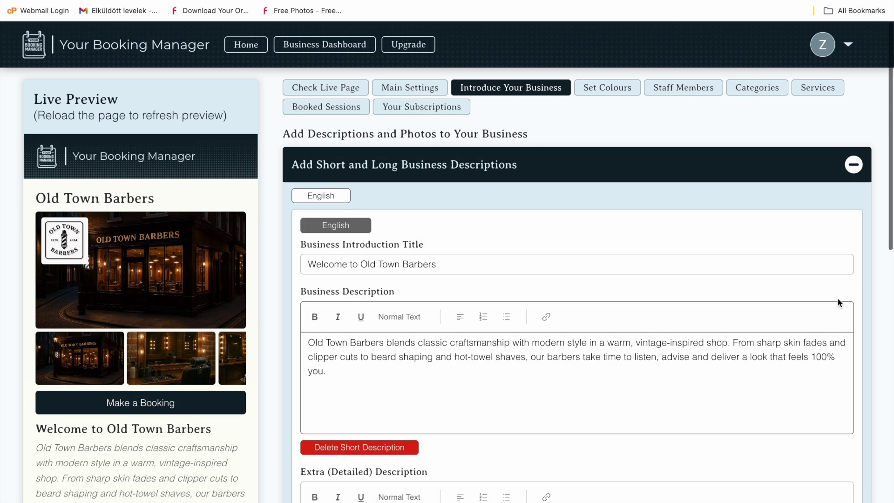
{"action": "scroll", "coordinate": [837, 298], "scroll_direction": "down", "scroll_amount": 7}
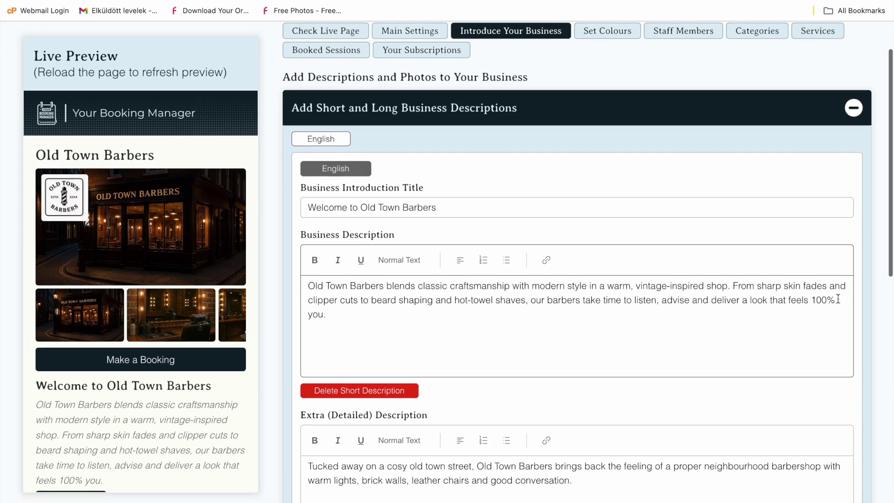
{"action": "scroll", "coordinate": [837, 298], "scroll_direction": "down", "scroll_amount": 5}
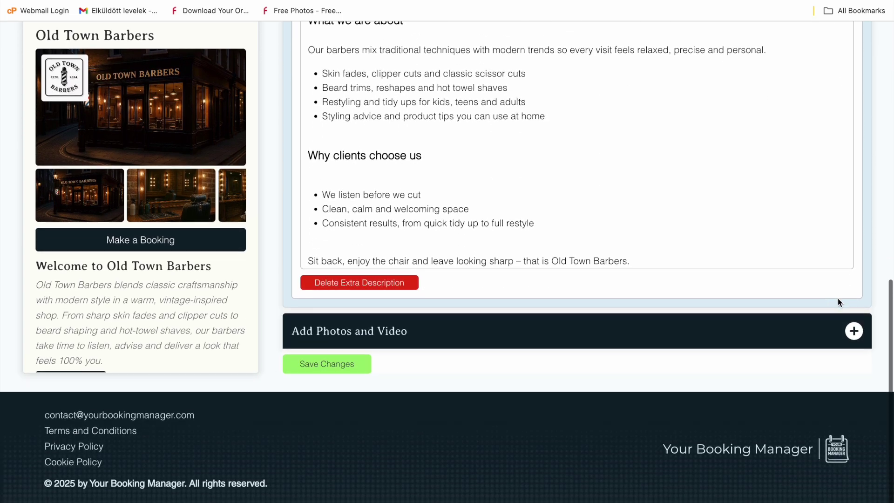
{"action": "left_click", "coordinate": [683, 342]}
{"action": "scroll", "coordinate": [684, 337], "scroll_direction": "down", "scroll_amount": 20}
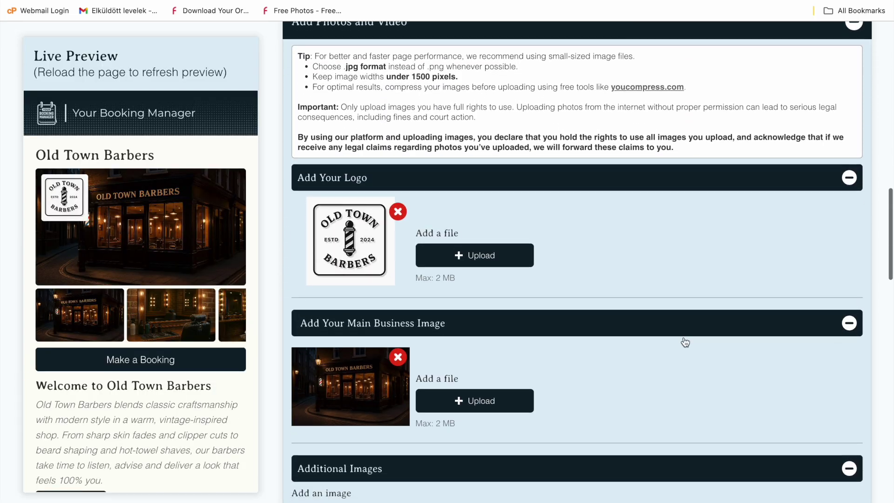
{"action": "scroll", "coordinate": [683, 336], "scroll_direction": "down", "scroll_amount": 12}
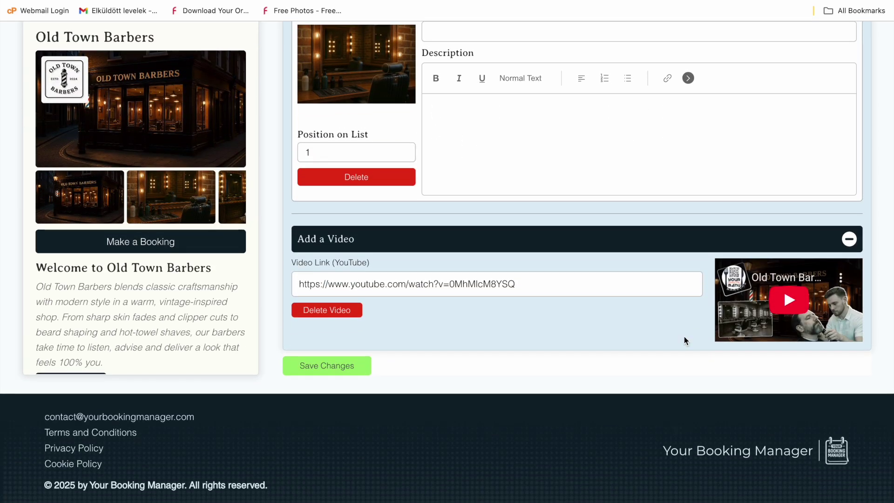
{"action": "scroll", "coordinate": [421, 251], "scroll_direction": "up", "scroll_amount": 1}
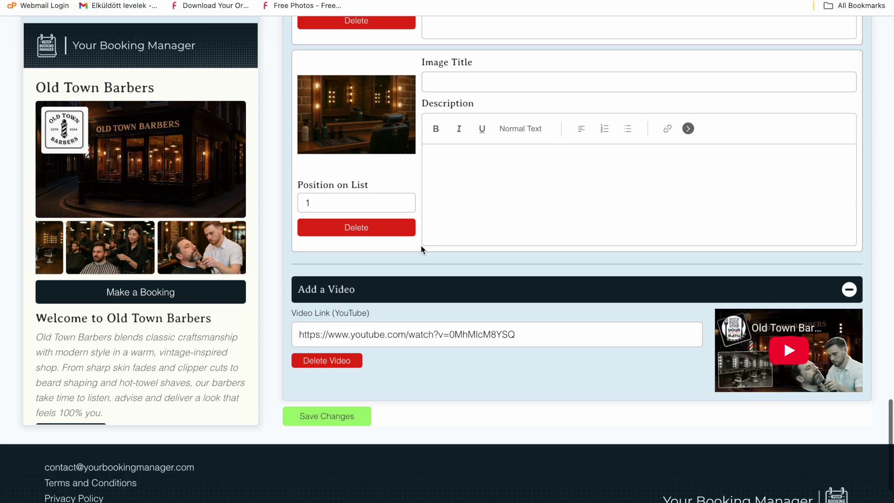
{"action": "scroll", "coordinate": [421, 245], "scroll_direction": "up", "scroll_amount": 20}
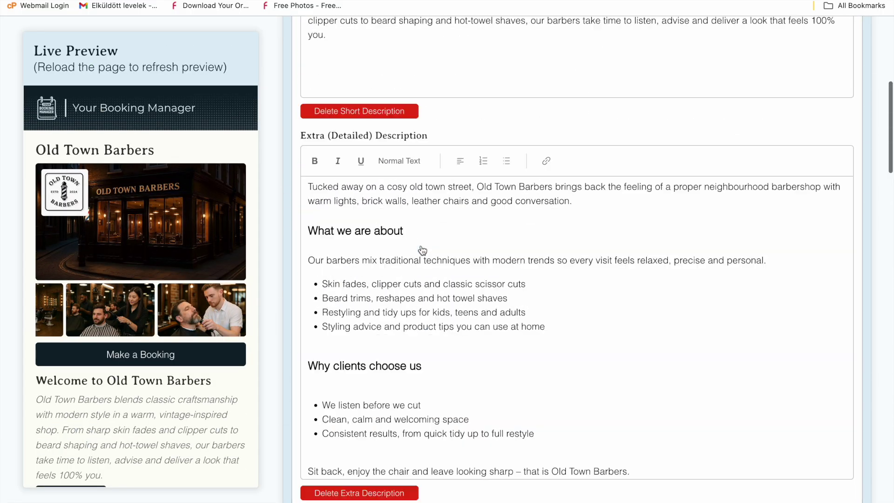
{"action": "scroll", "coordinate": [422, 250], "scroll_direction": "up", "scroll_amount": 10}
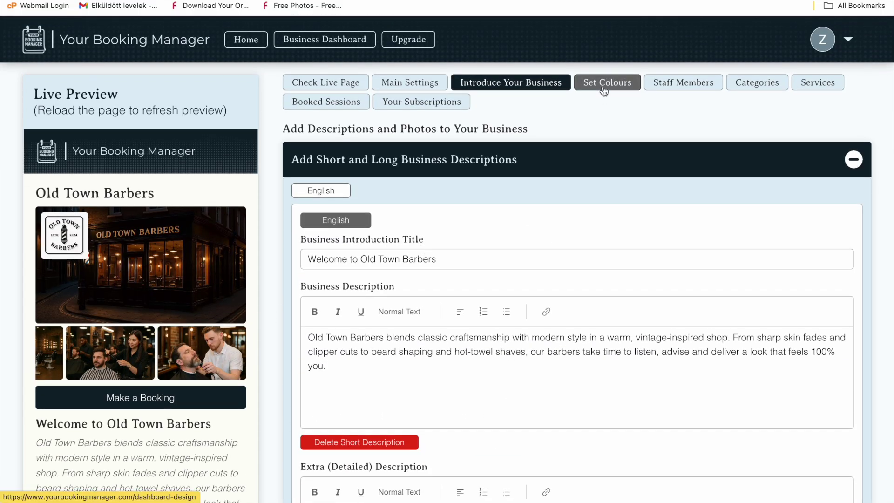
Look through custom colours 1–8, then bring up the list of four staff members
{"action": "left_click", "coordinate": [604, 91]}
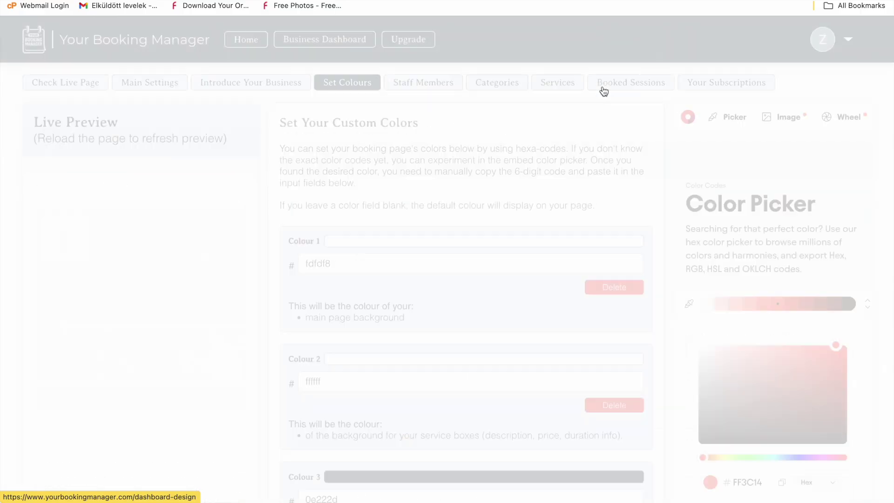
{"action": "scroll", "coordinate": [346, 309], "scroll_direction": "down", "scroll_amount": 8}
{"action": "scroll", "coordinate": [347, 310], "scroll_direction": "down", "scroll_amount": 10}
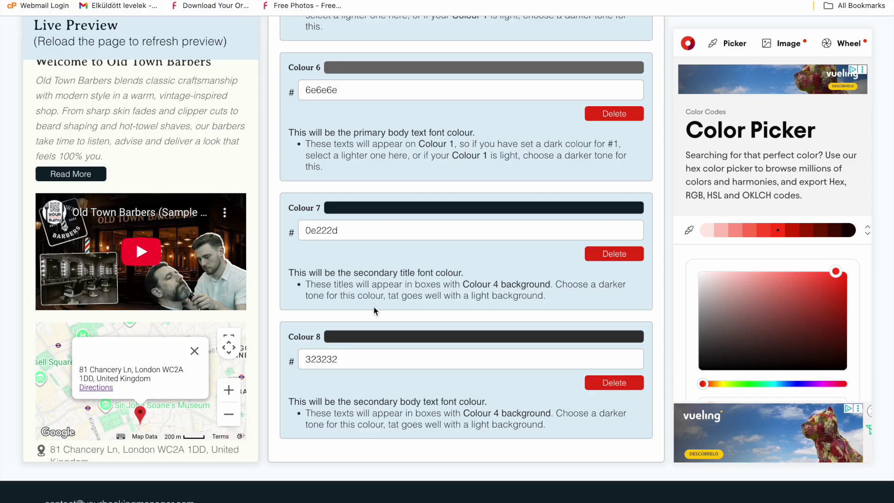
{"action": "scroll", "coordinate": [540, 208], "scroll_direction": "up", "scroll_amount": 8}
{"action": "scroll", "coordinate": [539, 209], "scroll_direction": "up", "scroll_amount": 3}
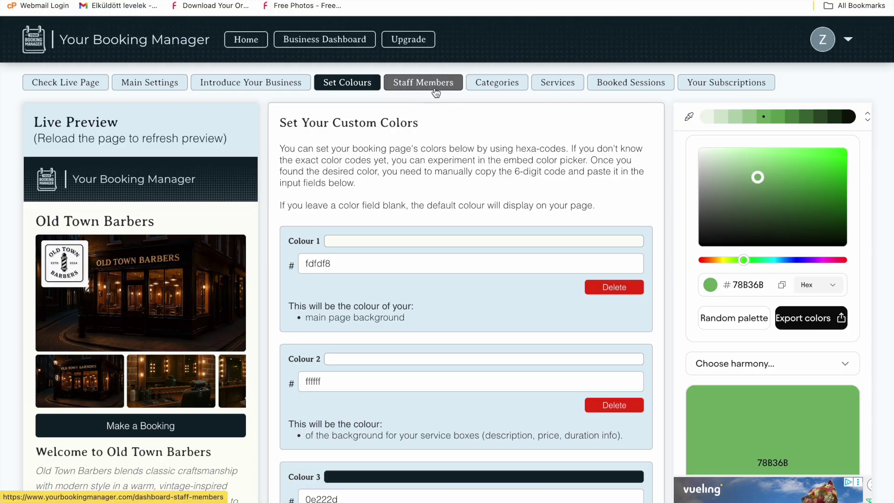
{"action": "left_click", "coordinate": [435, 91]}
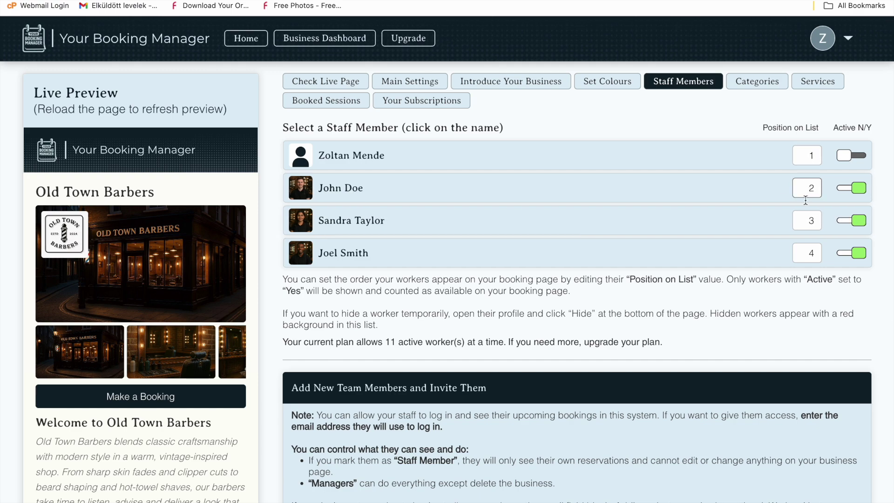
Open the second staff member's profile, keeping their role, and mark them unavailable on Sundays
{"action": "scroll", "coordinate": [652, 224], "scroll_direction": "down", "scroll_amount": 1}
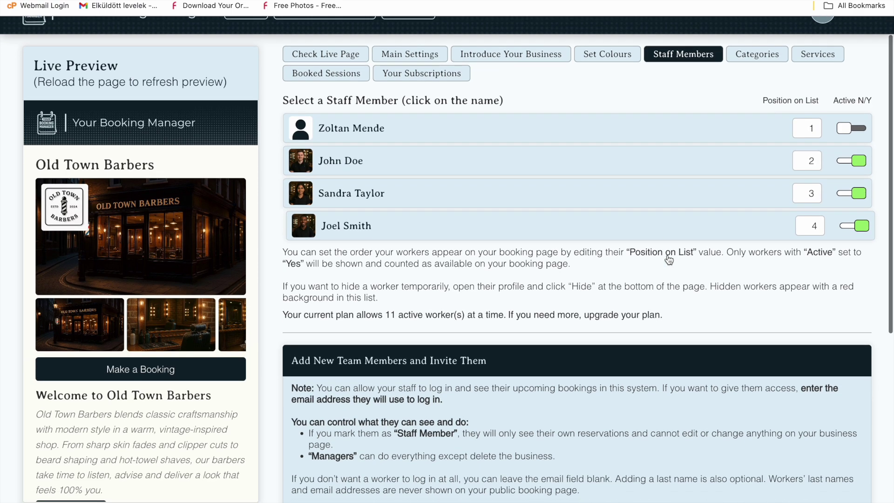
{"action": "left_click", "coordinate": [624, 168]}
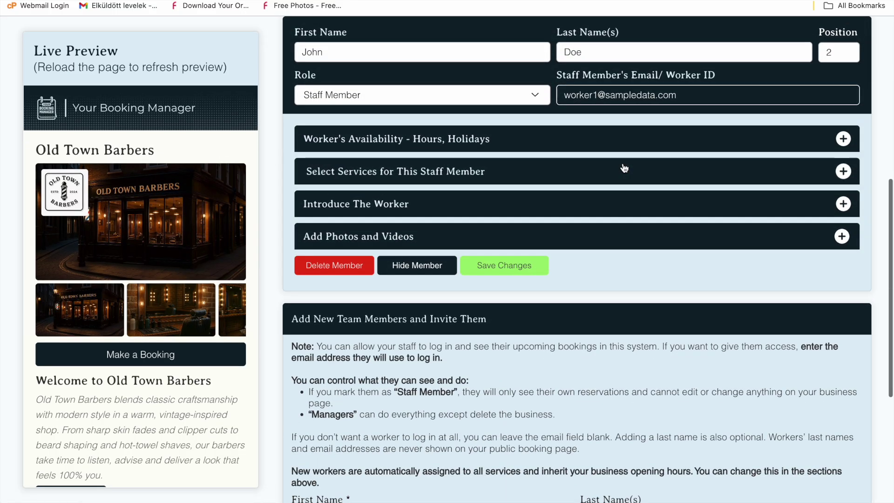
{"action": "left_click", "coordinate": [527, 97]}
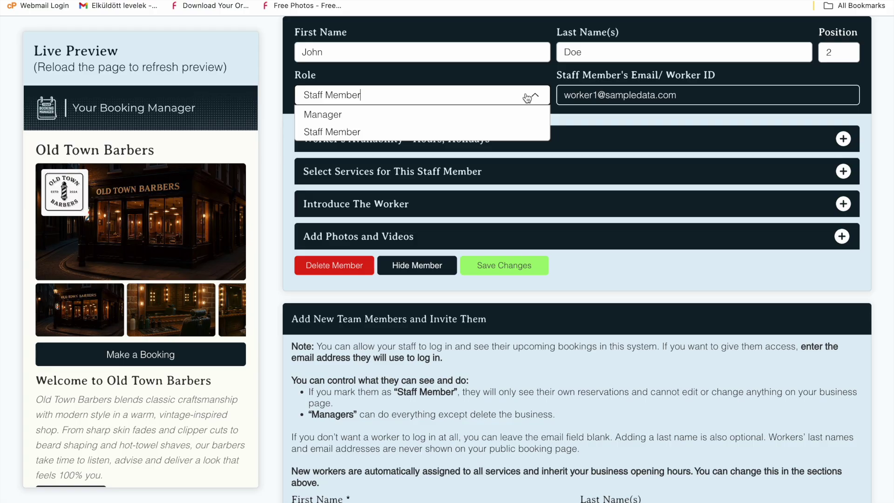
{"action": "left_click", "coordinate": [527, 98]}
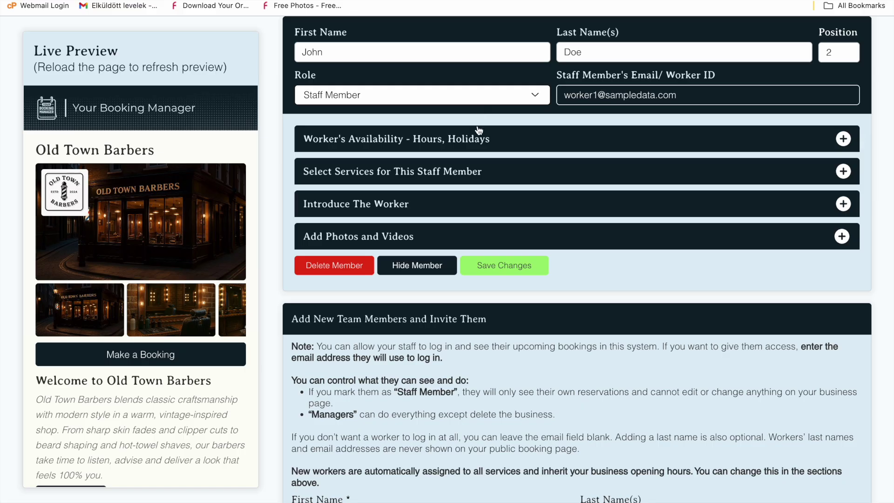
{"action": "left_click", "coordinate": [479, 138]}
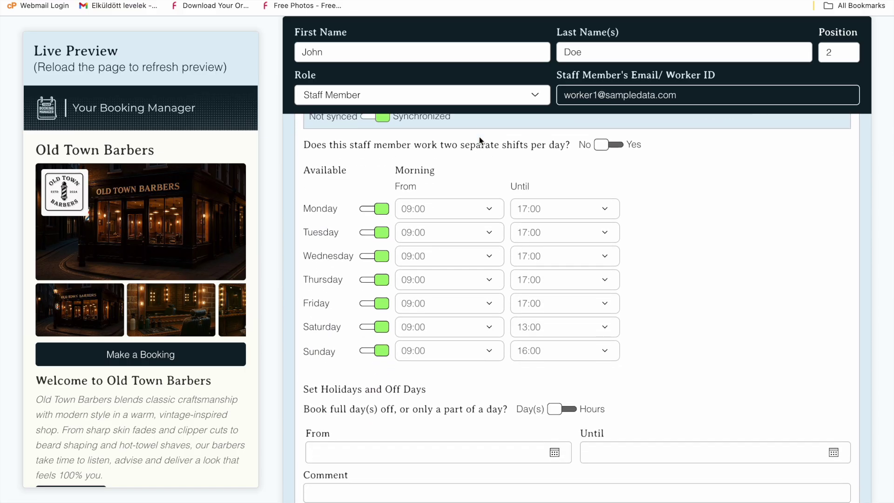
{"action": "scroll", "coordinate": [479, 136], "scroll_direction": "up", "scroll_amount": 1}
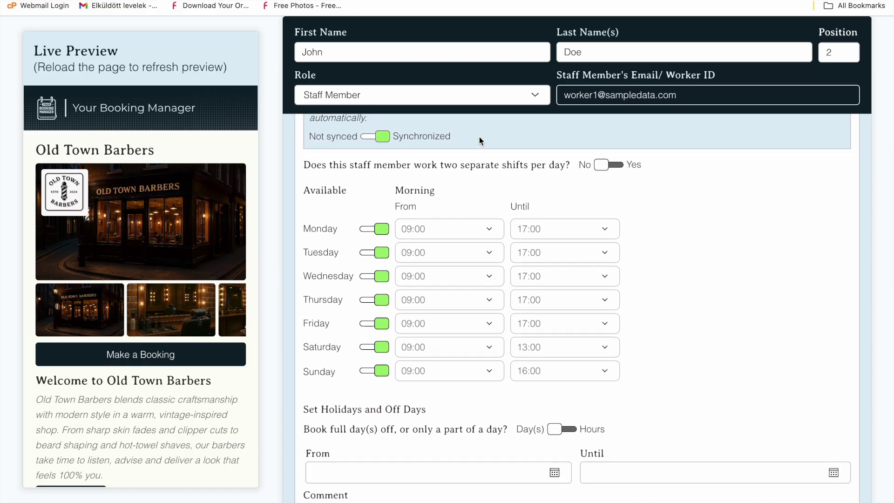
{"action": "scroll", "coordinate": [479, 136], "scroll_direction": "up", "scroll_amount": 2}
{"action": "left_click", "coordinate": [370, 409]}
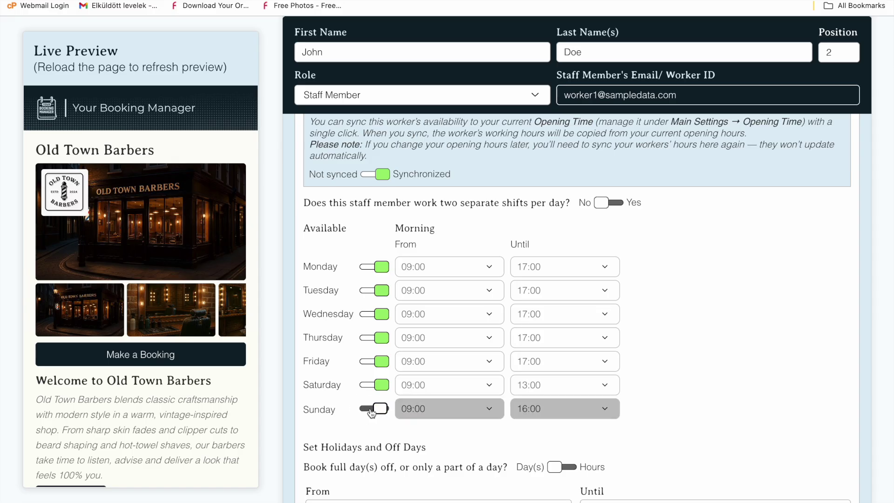
{"action": "scroll", "coordinate": [565, 383], "scroll_direction": "down", "scroll_amount": 6}
Book 'Annual Leave' for this worker from 17/02/2026 to 25/02/2026
{"action": "left_click", "coordinate": [411, 381]}
{"action": "left_click", "coordinate": [393, 301]}
{"action": "left_click", "coordinate": [689, 376]}
{"action": "left_click", "coordinate": [691, 327]}
{"action": "left_click", "coordinate": [494, 415]}
{"action": "type", "text": "Annual Leave"}
{"action": "left_click", "coordinate": [346, 442]}
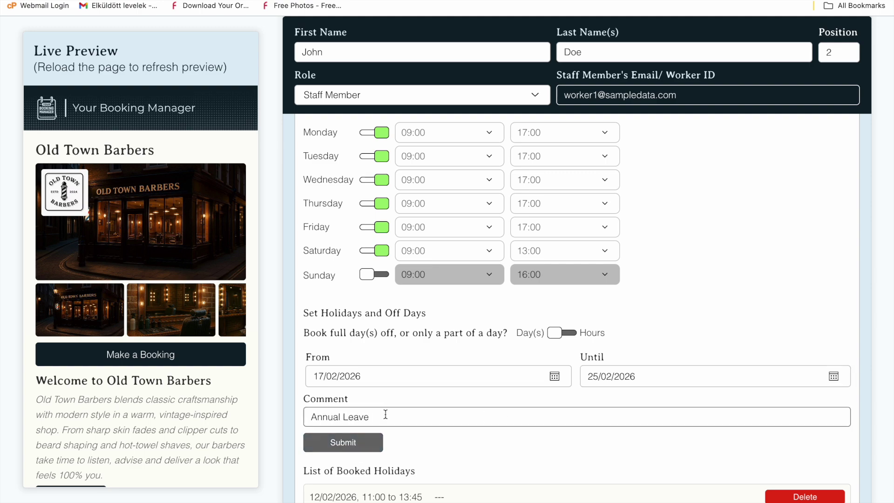
{"action": "scroll", "coordinate": [428, 394], "scroll_direction": "down", "scroll_amount": 3}
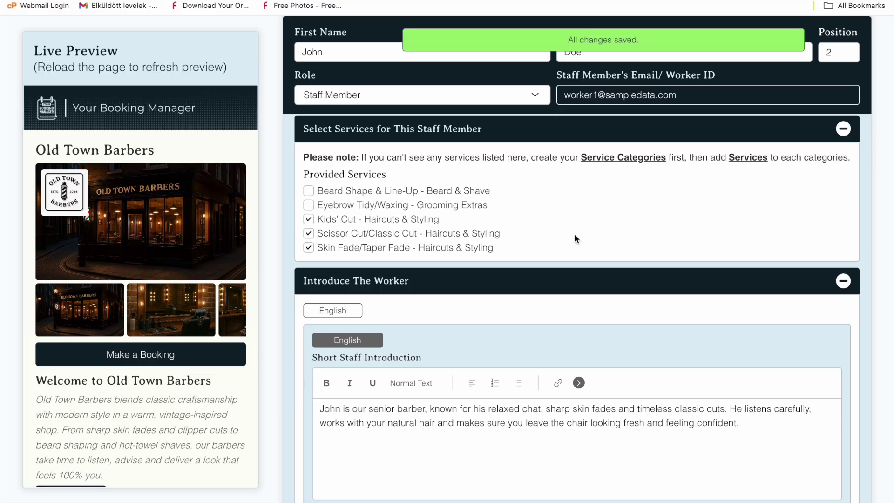
{"action": "scroll", "coordinate": [574, 235], "scroll_direction": "down", "scroll_amount": 5}
{"action": "scroll", "coordinate": [575, 234], "scroll_direction": "down", "scroll_amount": 15}
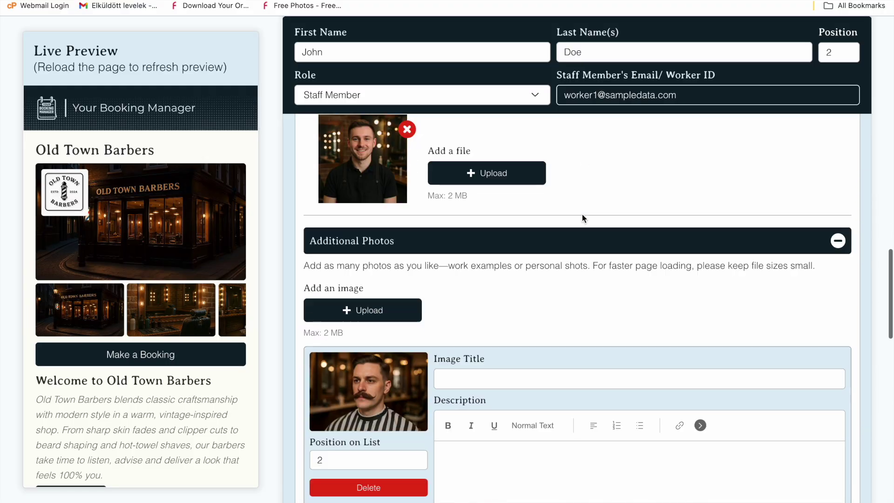
{"action": "scroll", "coordinate": [582, 218], "scroll_direction": "down", "scroll_amount": 20}
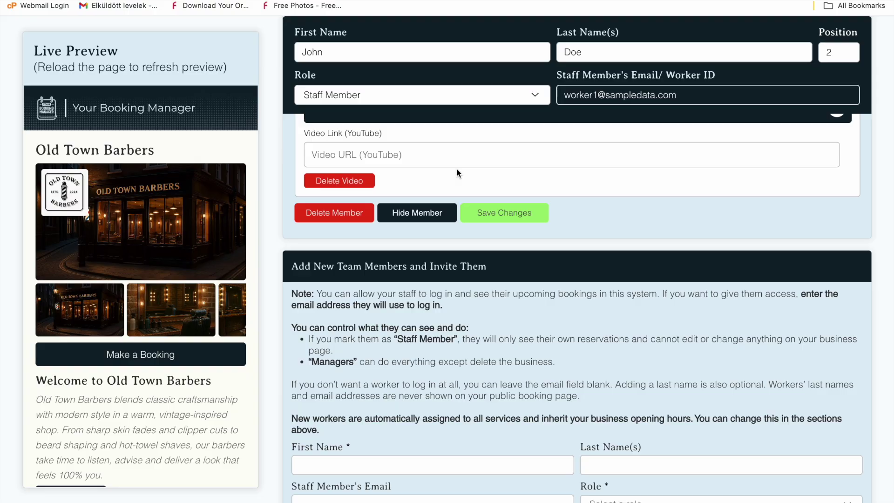
{"action": "scroll", "coordinate": [501, 309], "scroll_direction": "down", "scroll_amount": 3}
Invite a new team member with their first name, last name and e-mail as Manager
{"action": "left_click", "coordinate": [465, 376]}
{"action": "type", "text": "Thomas"}
{"action": "key", "text": "Tab"}
{"action": "type", "text": "Sm"}
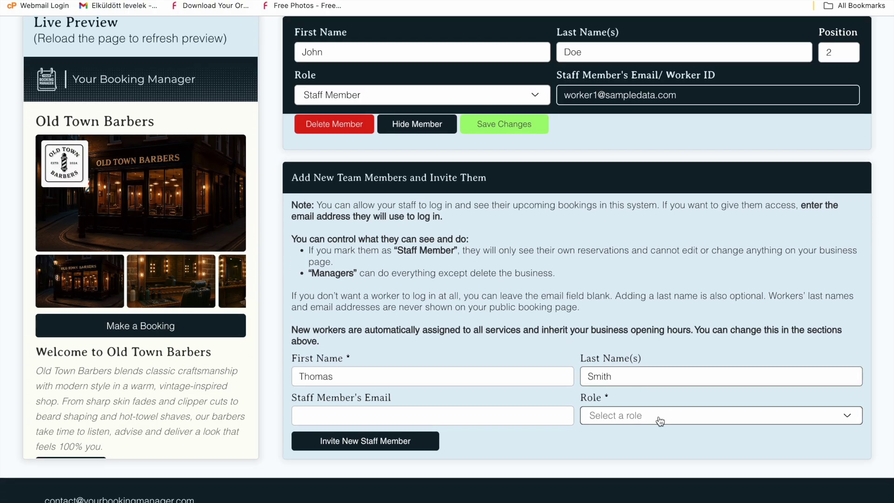
{"action": "left_click", "coordinate": [568, 414]}
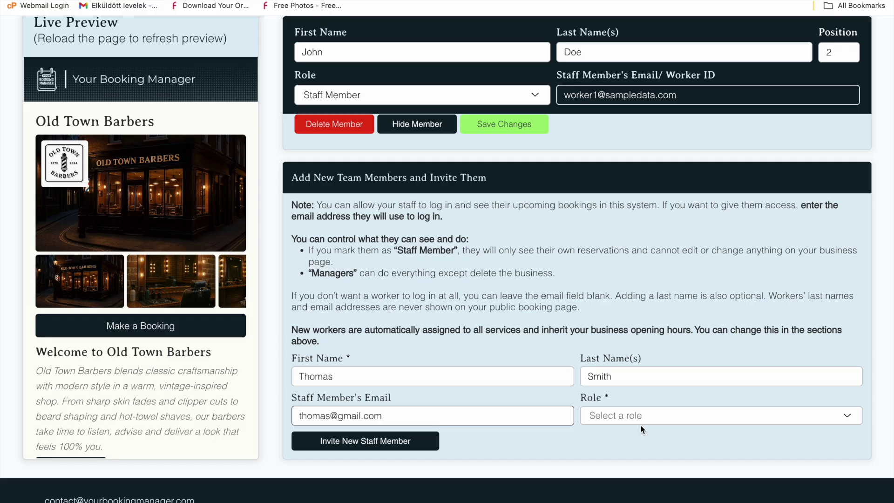
{"action": "left_click", "coordinate": [640, 426]}
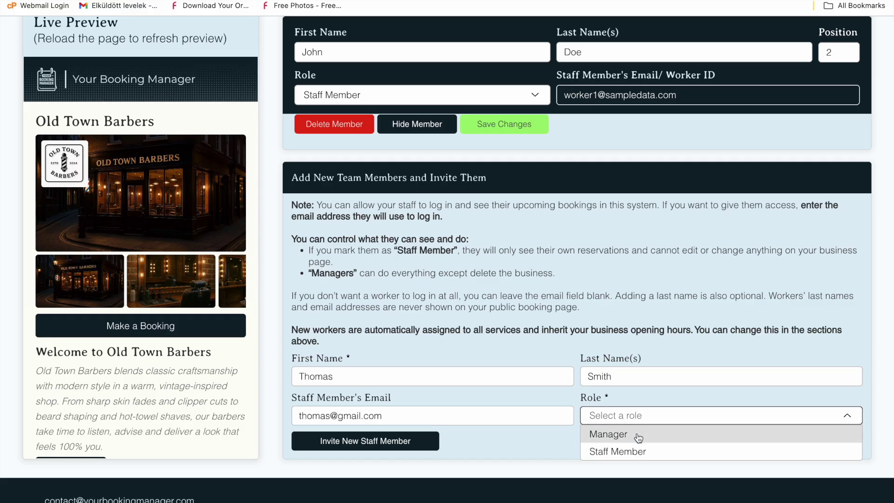
{"action": "left_click", "coordinate": [638, 433]}
{"action": "left_click", "coordinate": [436, 439]}
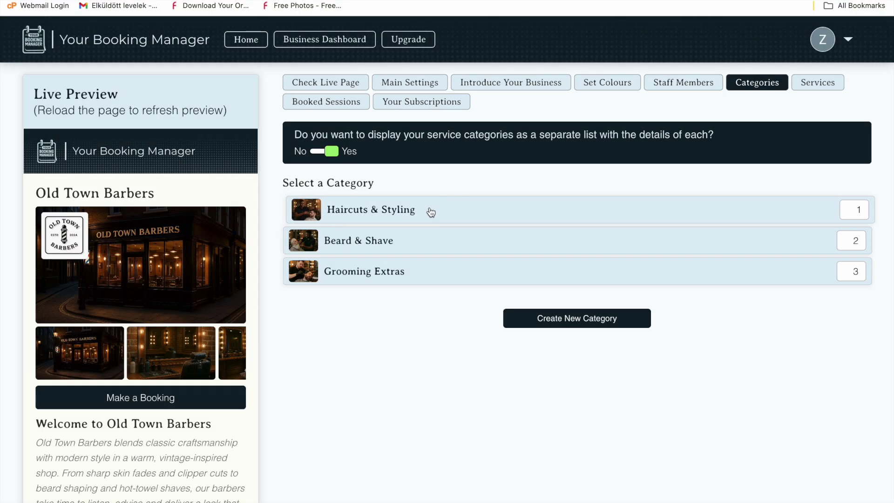
Hide the Haircuts & Styling category, then make it visible again
{"action": "left_click", "coordinate": [431, 213]}
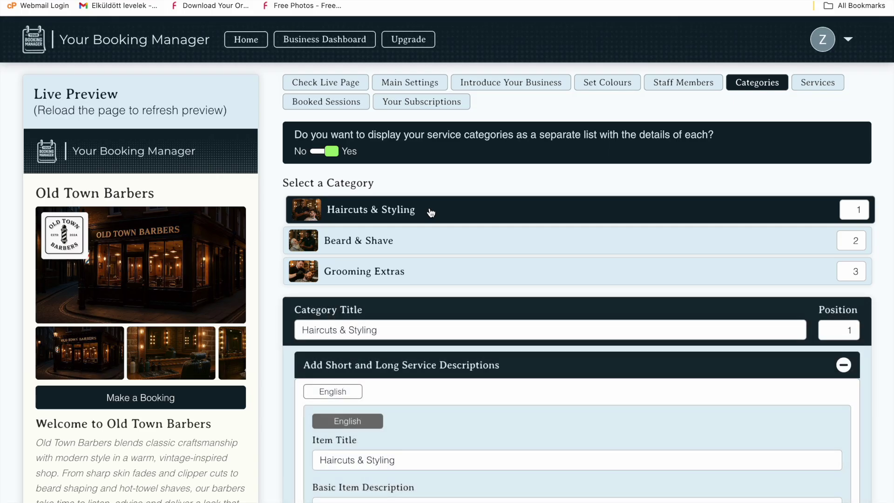
{"action": "scroll", "coordinate": [430, 212], "scroll_direction": "down", "scroll_amount": 20}
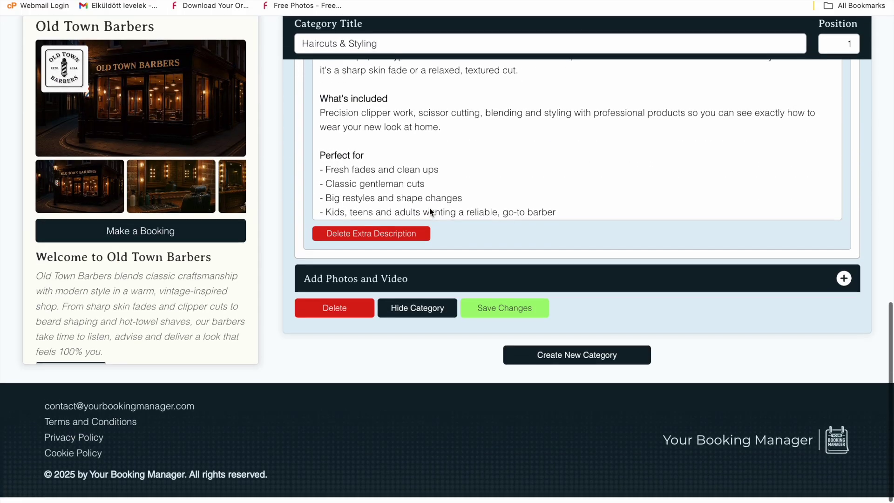
{"action": "left_click", "coordinate": [421, 278]}
{"action": "scroll", "coordinate": [420, 278], "scroll_direction": "down", "scroll_amount": 10}
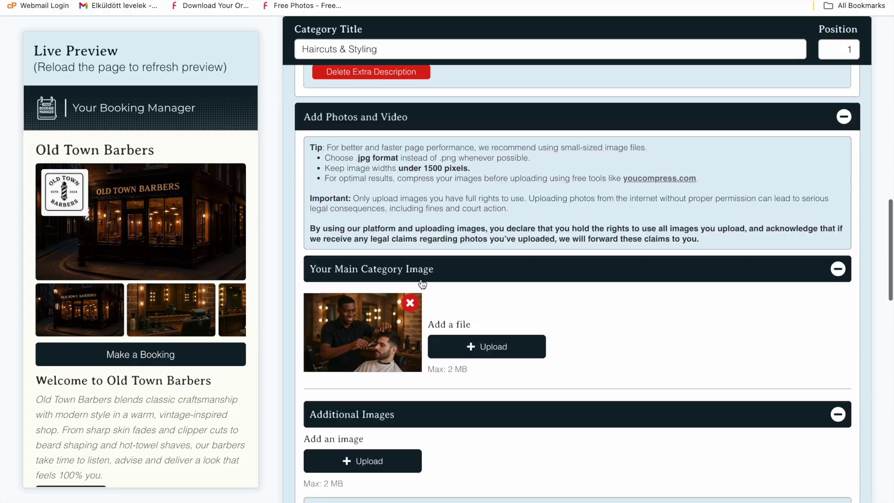
{"action": "scroll", "coordinate": [421, 279], "scroll_direction": "down", "scroll_amount": 12}
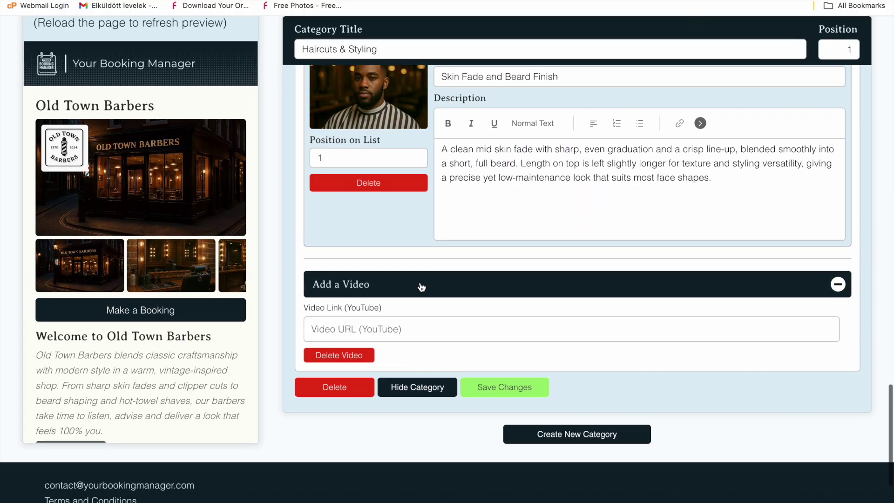
{"action": "left_click", "coordinate": [412, 387]}
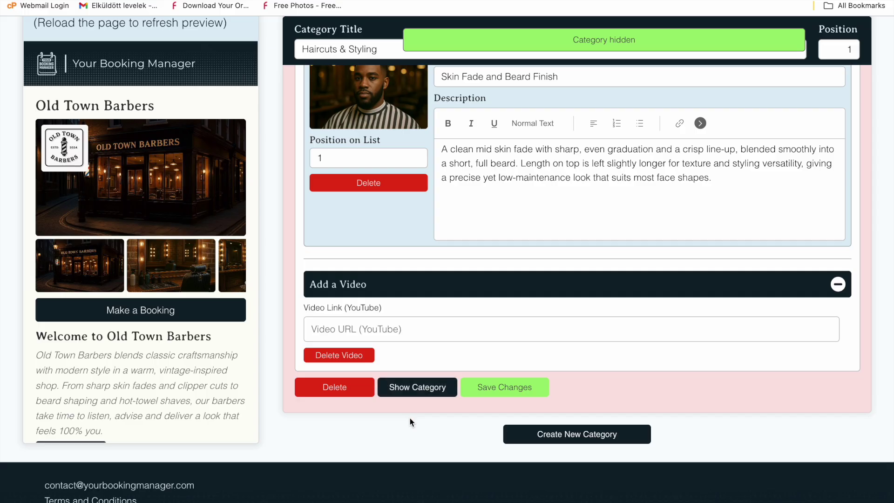
{"action": "left_click", "coordinate": [410, 390]}
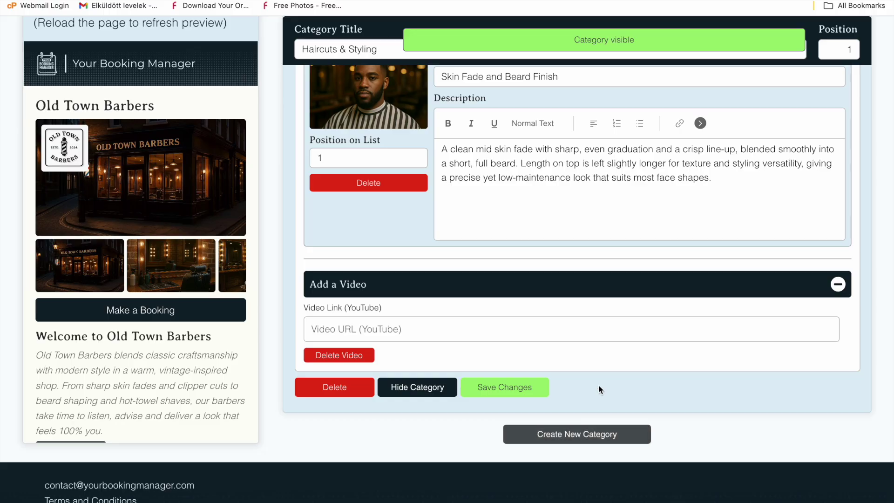
Turn off displaying service categories as a separate detailed list
{"action": "scroll", "coordinate": [606, 365], "scroll_direction": "up", "scroll_amount": 20}
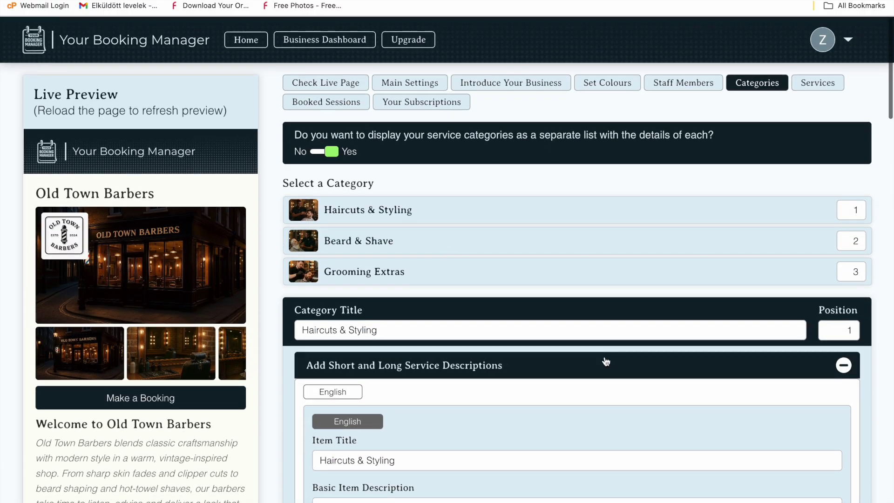
{"action": "left_click", "coordinate": [321, 151]}
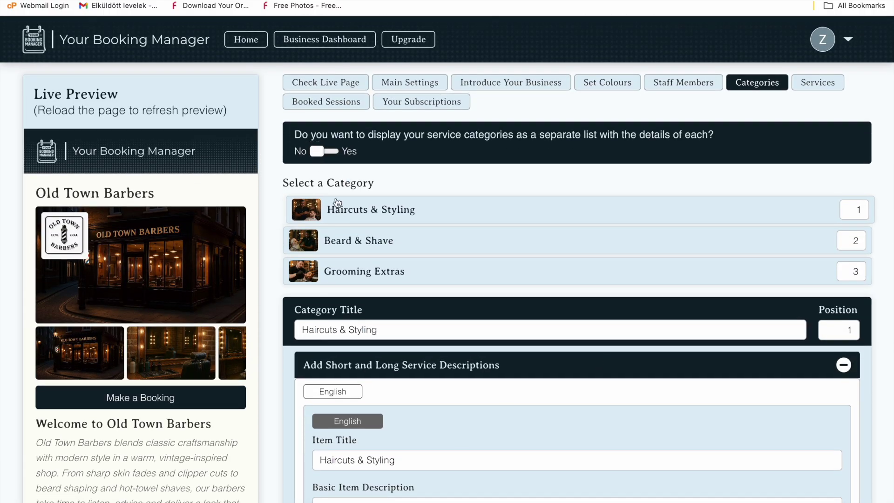
{"action": "left_click", "coordinate": [331, 151]}
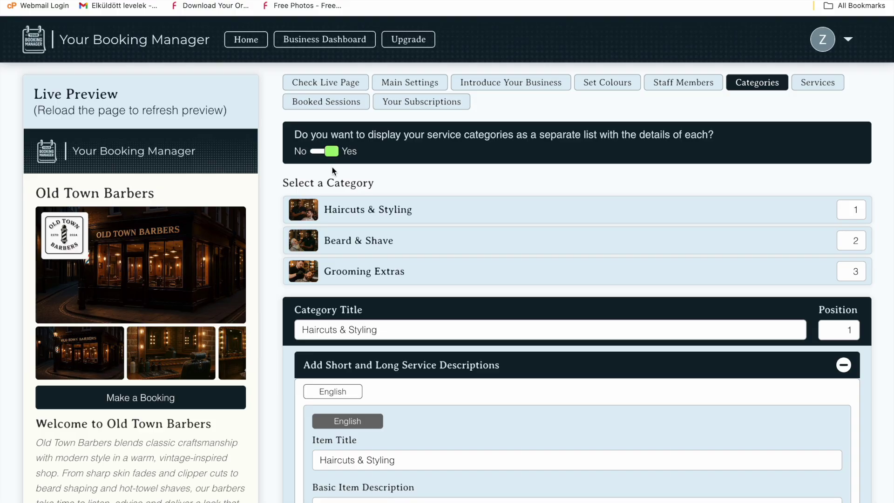
{"action": "left_click", "coordinate": [320, 154]}
Open the Scissor Cut/Classic Cut service under Haircuts & Styling
{"action": "left_click", "coordinate": [833, 83]}
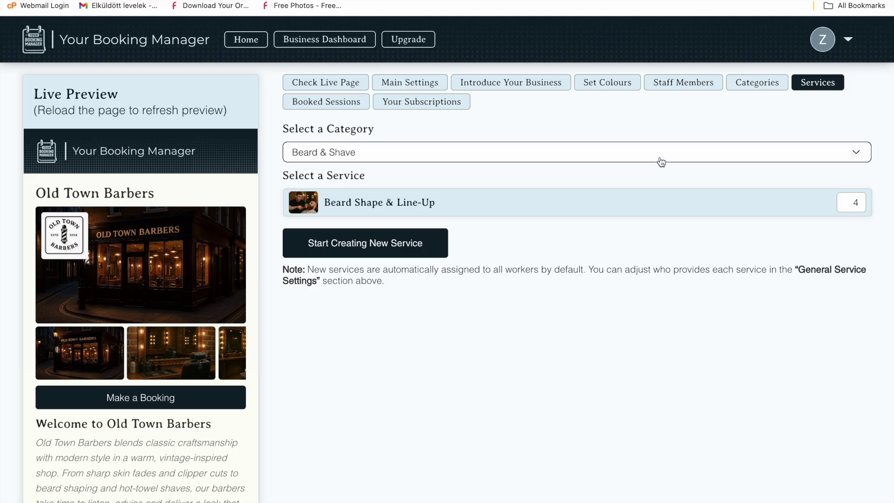
{"action": "left_click", "coordinate": [660, 160]}
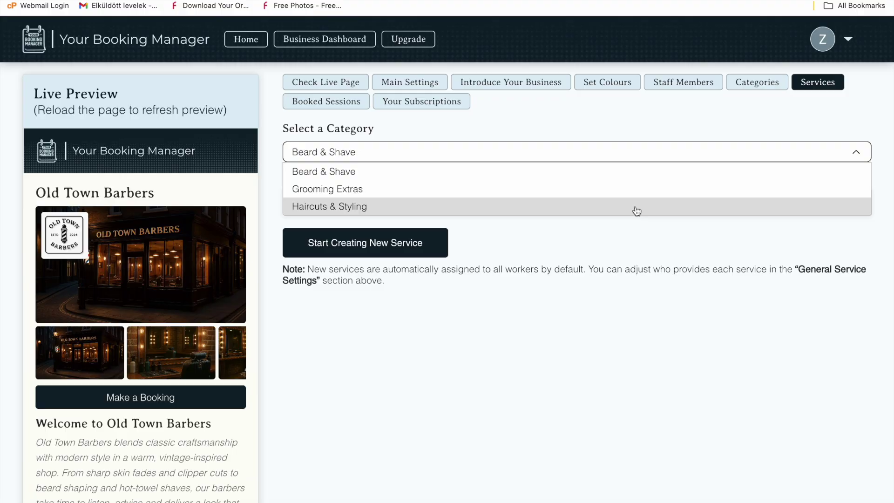
{"action": "left_click", "coordinate": [636, 210]}
{"action": "left_click", "coordinate": [636, 199]}
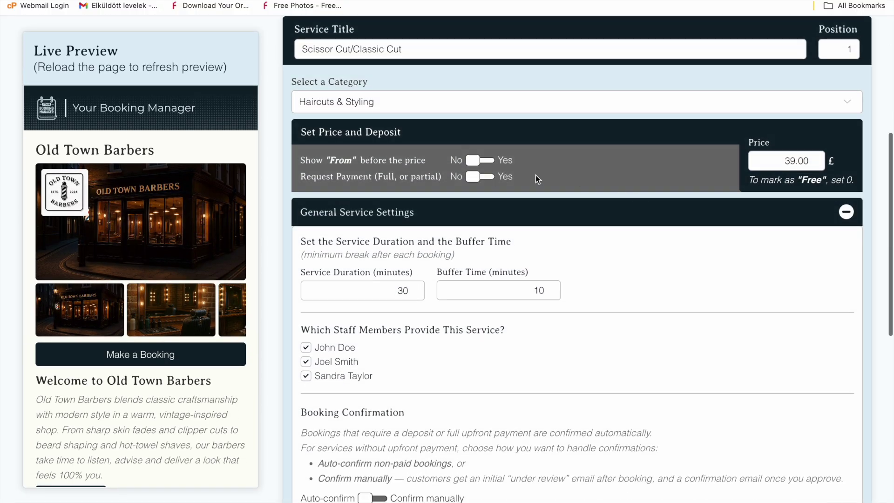
Show 'From' before the price and require a £10.00 deposit payment
{"action": "left_click", "coordinate": [490, 163]}
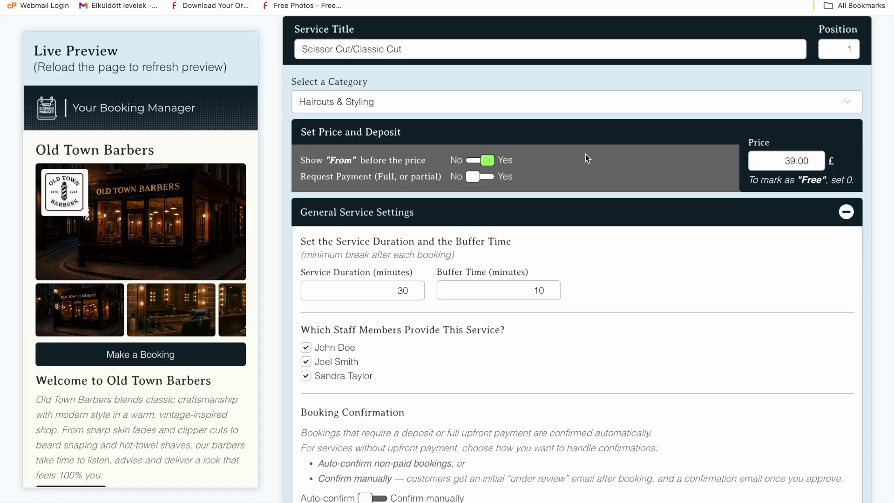
{"action": "left_click", "coordinate": [495, 180]}
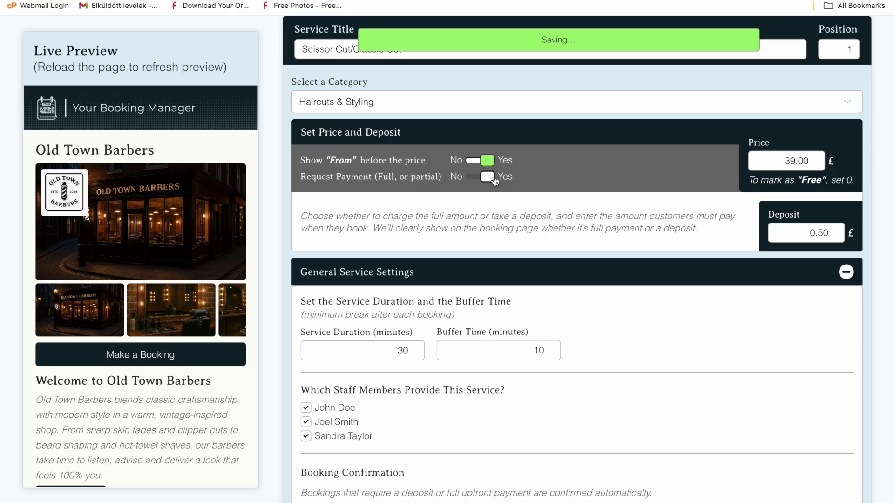
{"action": "double_click", "coordinate": [806, 234]}
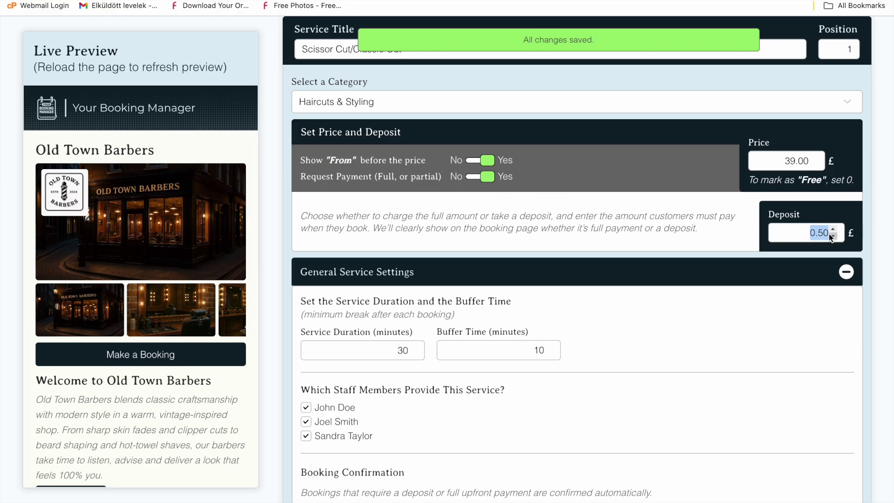
{"action": "type", "text": "10"}
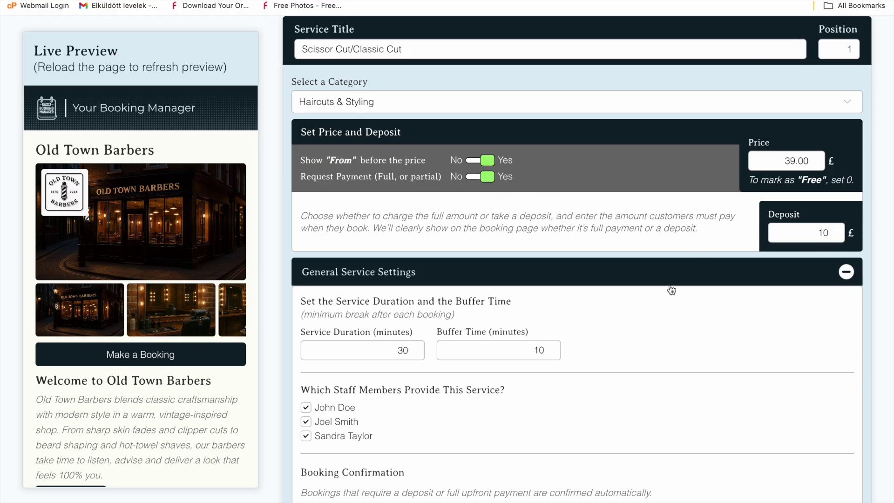
{"action": "scroll", "coordinate": [667, 289], "scroll_direction": "down", "scroll_amount": 2}
{"action": "left_click", "coordinate": [421, 296]}
Set the service duration to 50 minutes with a 5-minute buffer
{"action": "left_click_drag", "start_coordinate": [403, 299], "coordinate": [397, 298]}
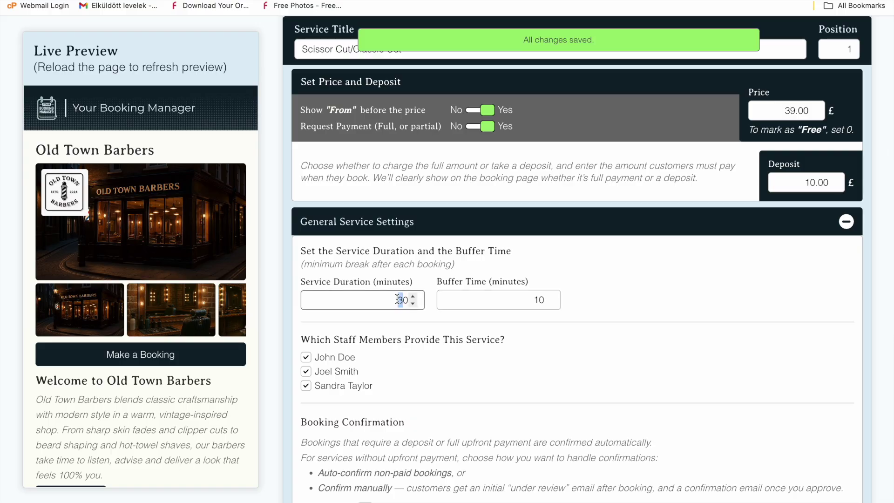
{"action": "type", "text": "5"}
{"action": "left_click", "coordinate": [538, 298]}
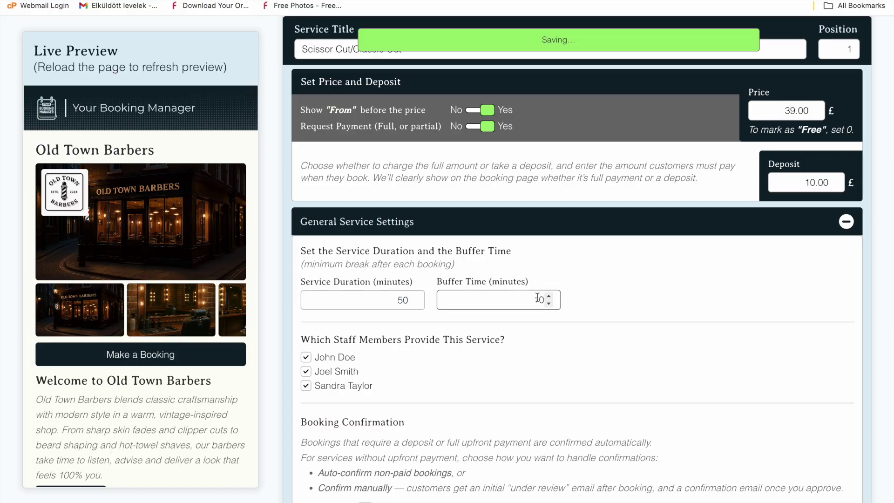
{"action": "double_click", "coordinate": [538, 298]}
{"action": "type", "text": "5"}
{"action": "left_click", "coordinate": [630, 286]}
Remove one barber from providing this service and expand its descriptions
{"action": "scroll", "coordinate": [630, 286], "scroll_direction": "down", "scroll_amount": 1}
{"action": "left_click", "coordinate": [306, 335]}
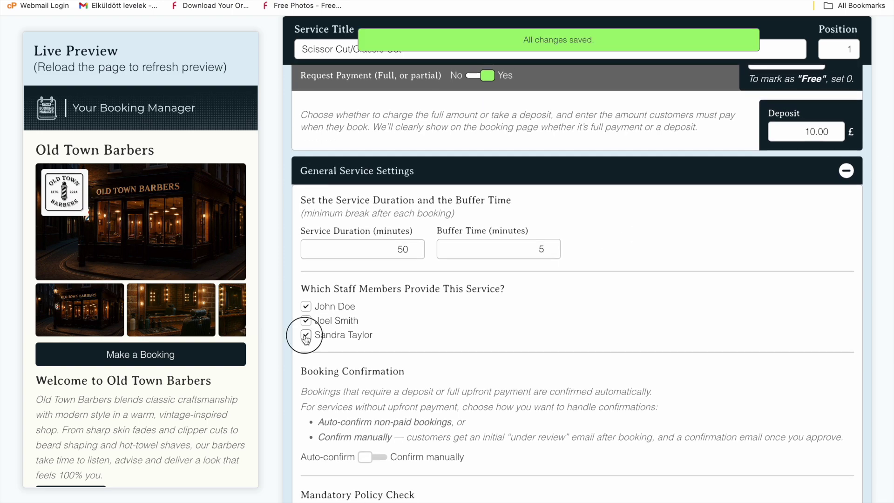
{"action": "scroll", "coordinate": [427, 331], "scroll_direction": "down", "scroll_amount": 5}
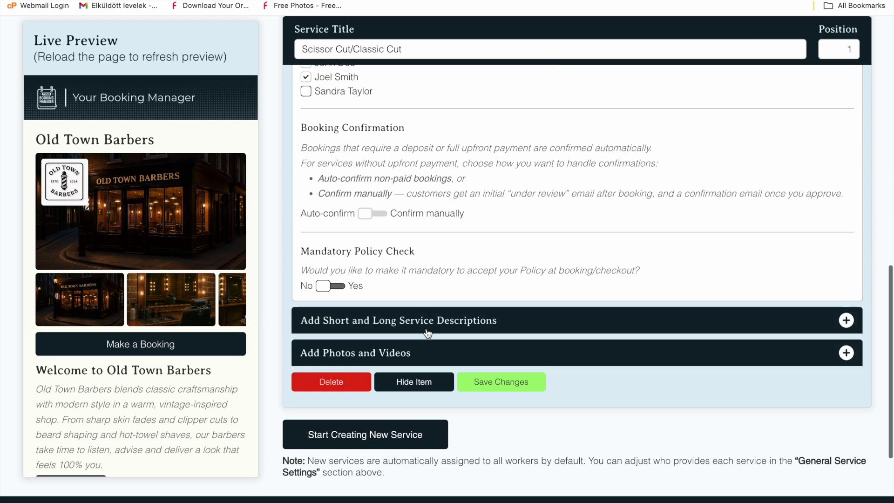
{"action": "left_click", "coordinate": [426, 326]}
{"action": "scroll", "coordinate": [425, 325], "scroll_direction": "down", "scroll_amount": 13}
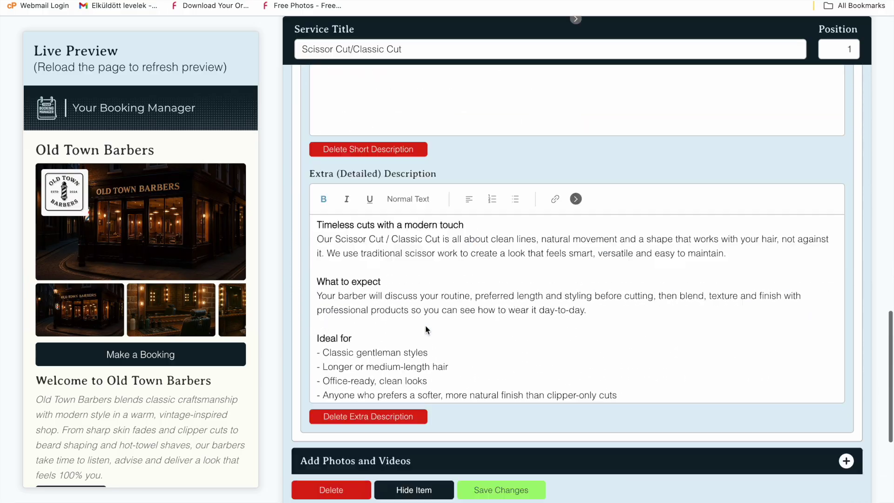
{"action": "scroll", "coordinate": [428, 303], "scroll_direction": "down", "scroll_amount": 20}
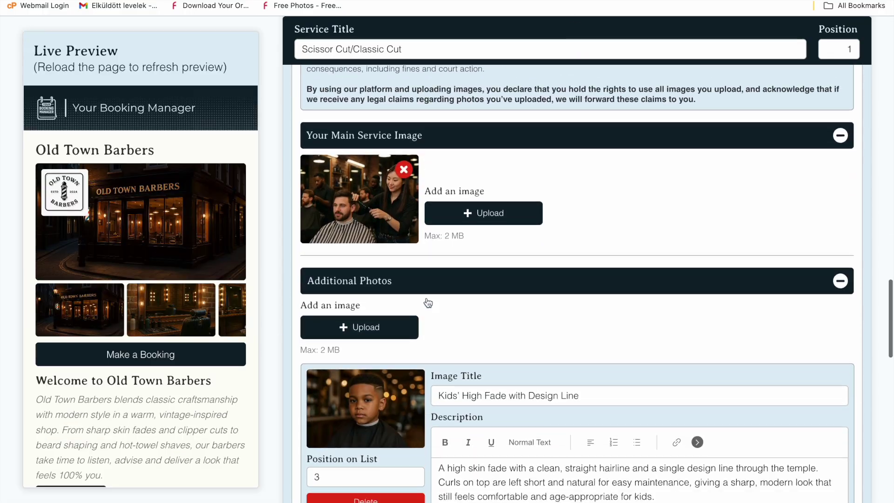
{"action": "scroll", "coordinate": [426, 297], "scroll_direction": "down", "scroll_amount": 1}
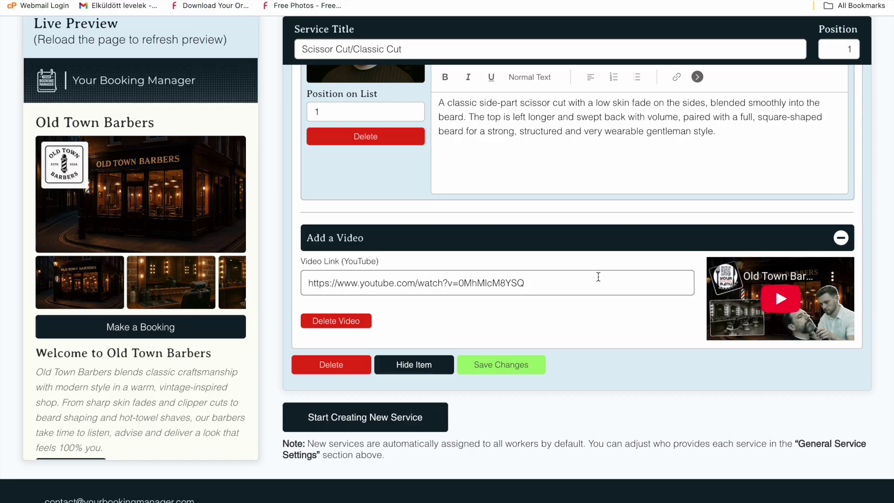
{"action": "scroll", "coordinate": [619, 322], "scroll_direction": "down", "scroll_amount": 2}
{"action": "left_click", "coordinate": [410, 344]}
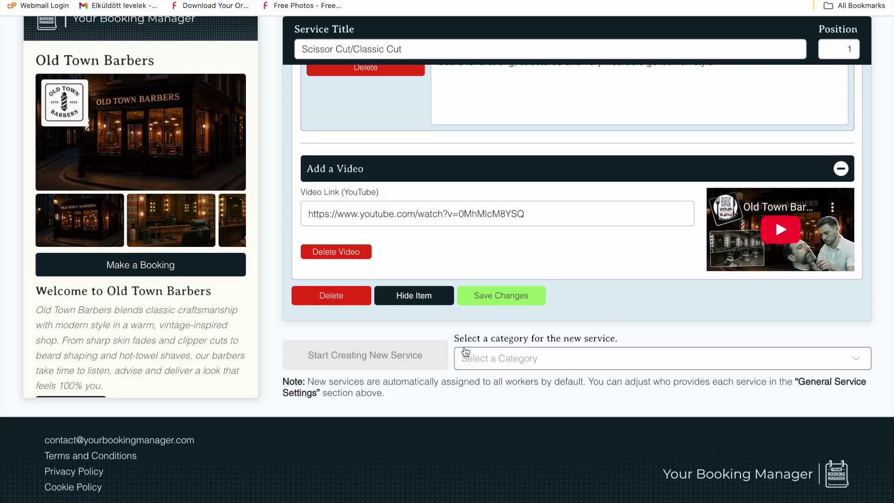
Create a Beard & Shave service titled 'New Test Service' at position 6
{"action": "left_click", "coordinate": [523, 362]}
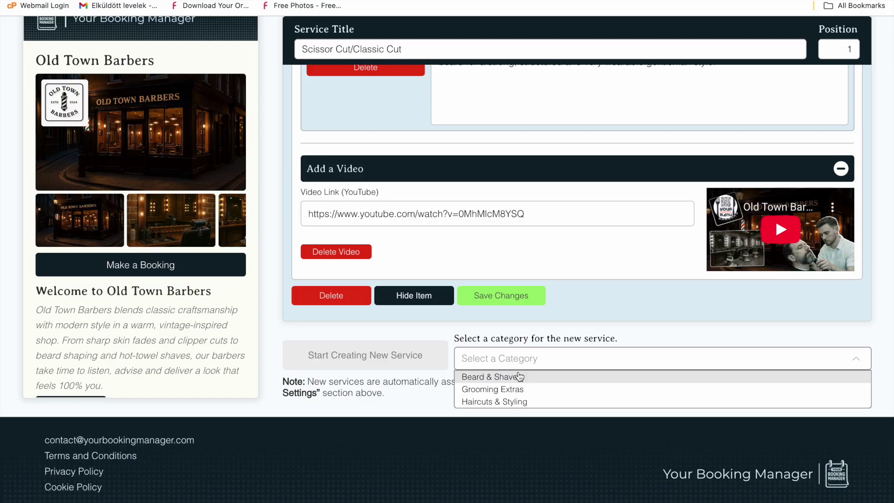
{"action": "left_click", "coordinate": [518, 376]}
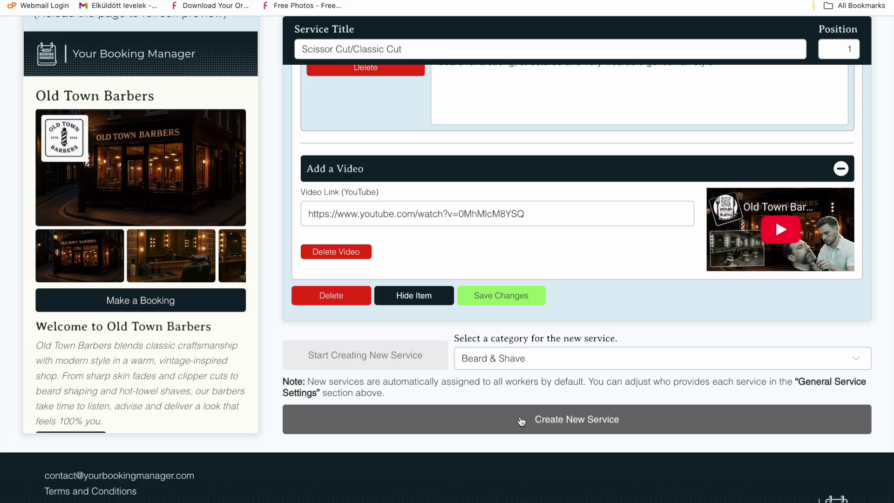
{"action": "left_click", "coordinate": [521, 420]}
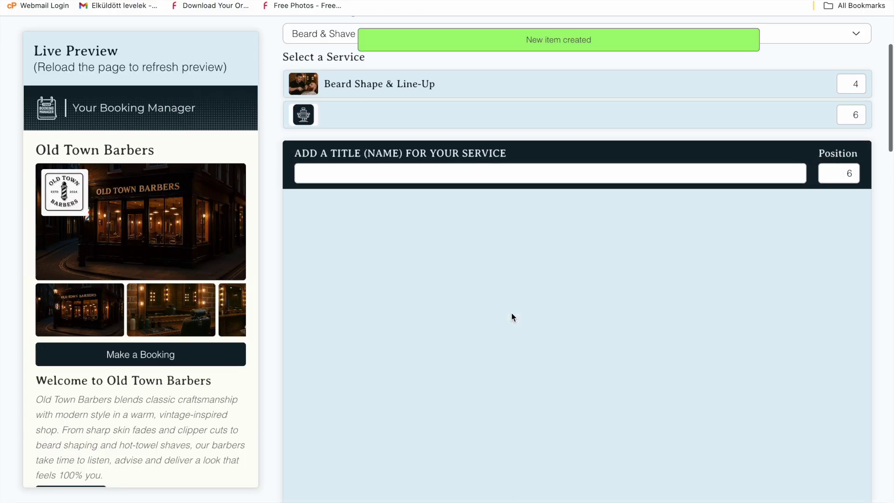
{"action": "type", "text": "New Test Serv"}
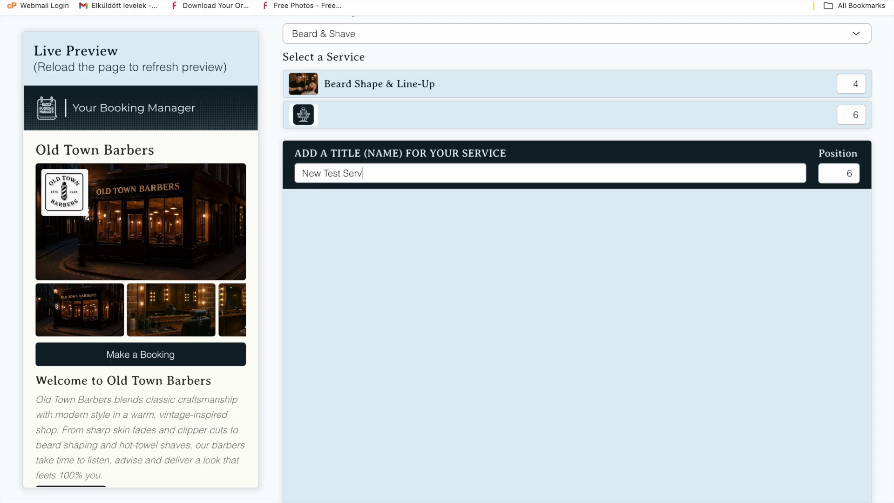
{"action": "type", "text": "ice"}
{"action": "left_click", "coordinate": [455, 215]}
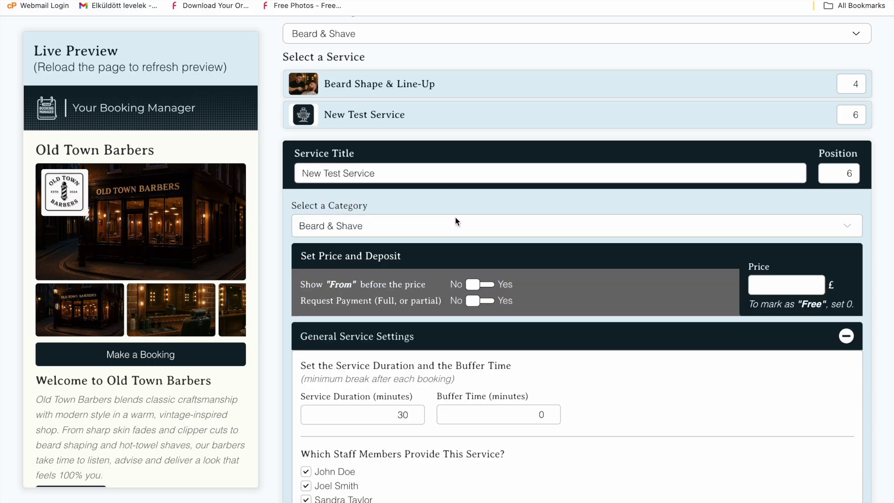
{"action": "scroll", "coordinate": [455, 221], "scroll_direction": "down", "scroll_amount": 3}
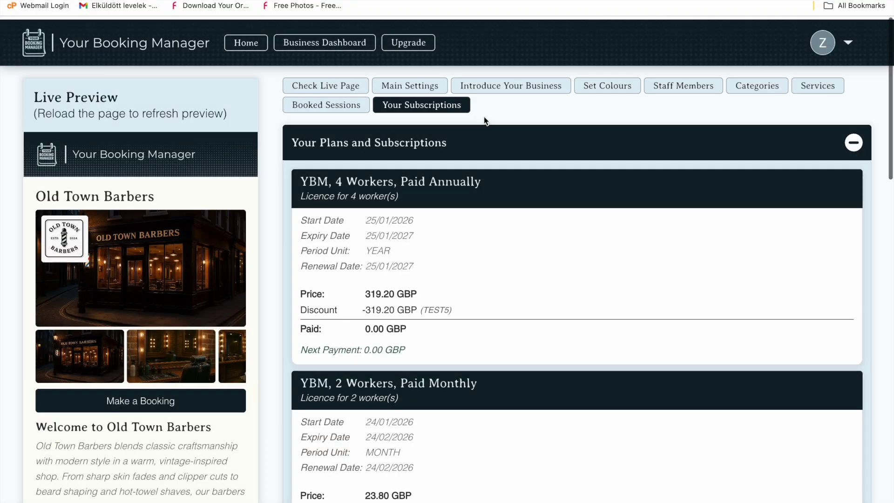
Open My Subscriptions and expand the 3 Workers, Paid Monthly plan at £28.70 monthly
{"action": "scroll", "coordinate": [484, 116], "scroll_direction": "down", "scroll_amount": 9}
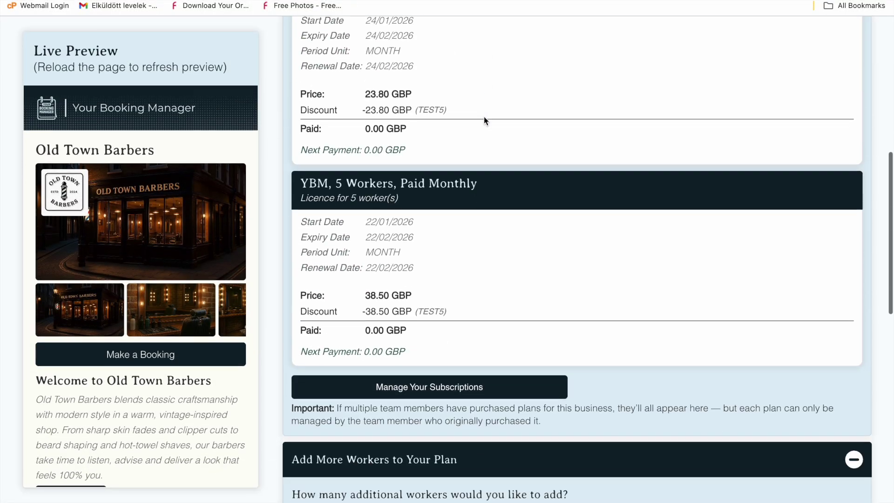
{"action": "left_click", "coordinate": [401, 385]}
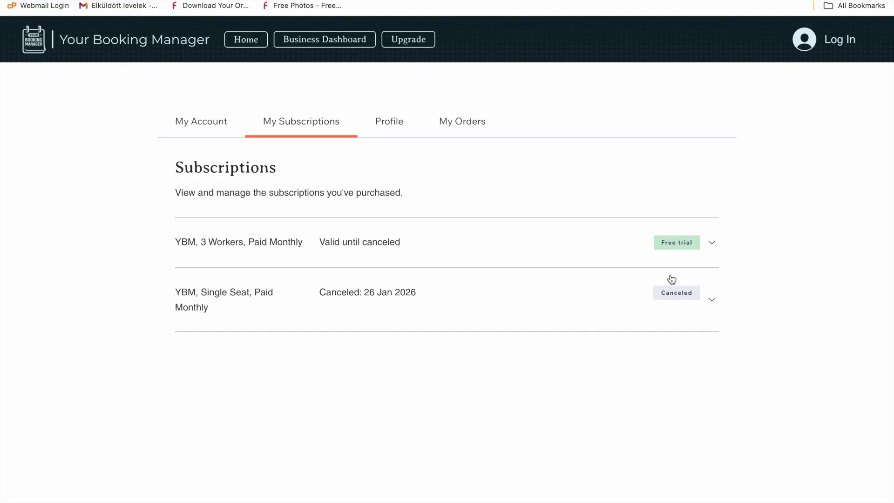
{"action": "left_click", "coordinate": [711, 242]}
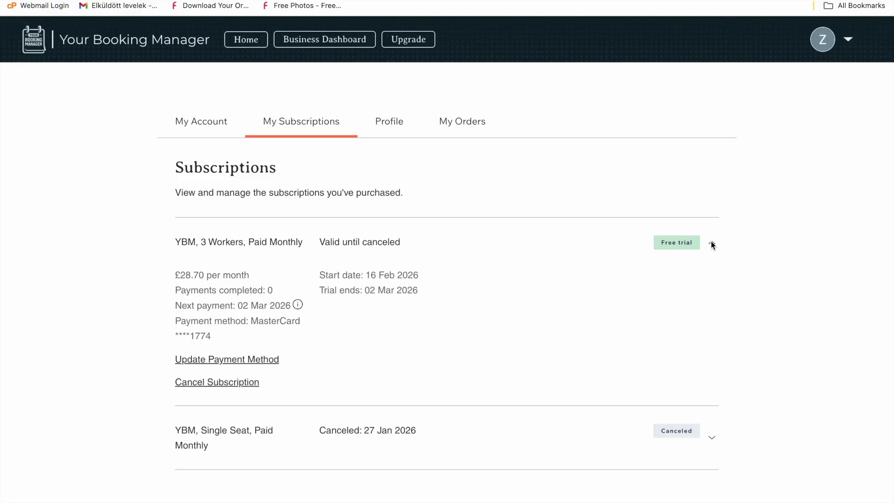